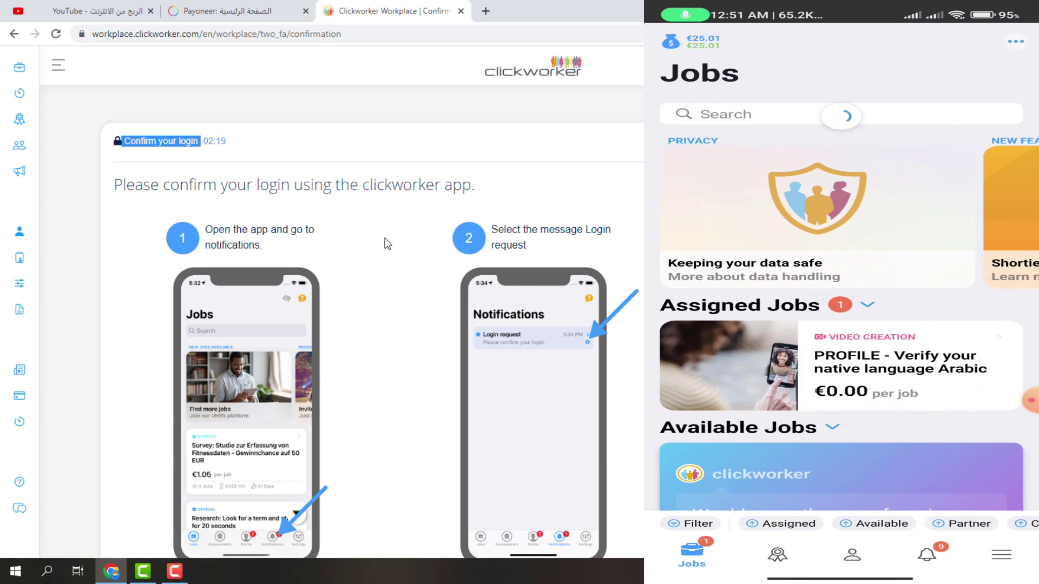
Review the two-factor login confirmation instructions, down to the QR code for downloading the clickworker app
left_click(258, 204)
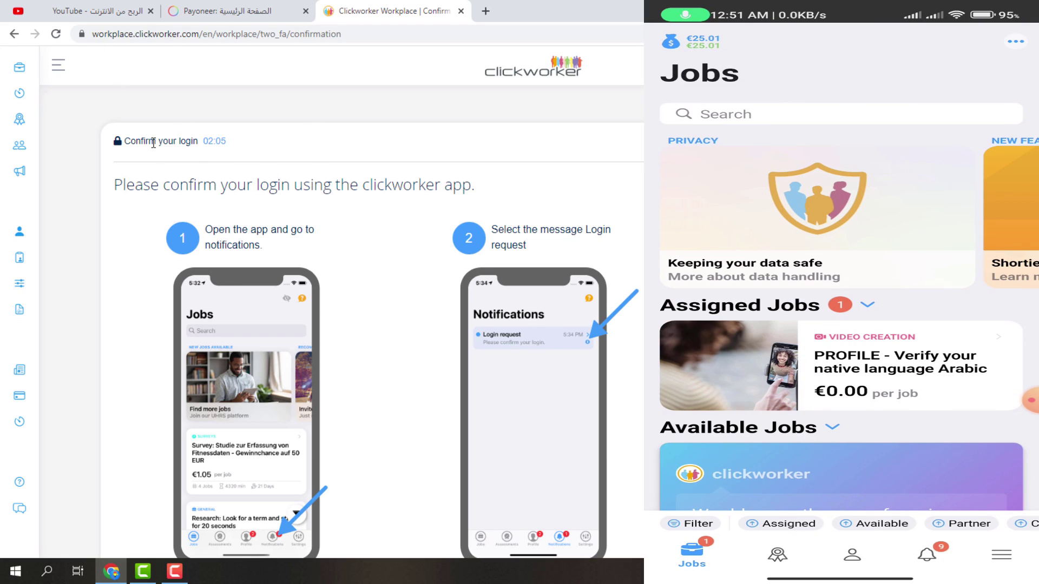
left_click_drag(199, 142, 115, 157)
double_click(274, 185)
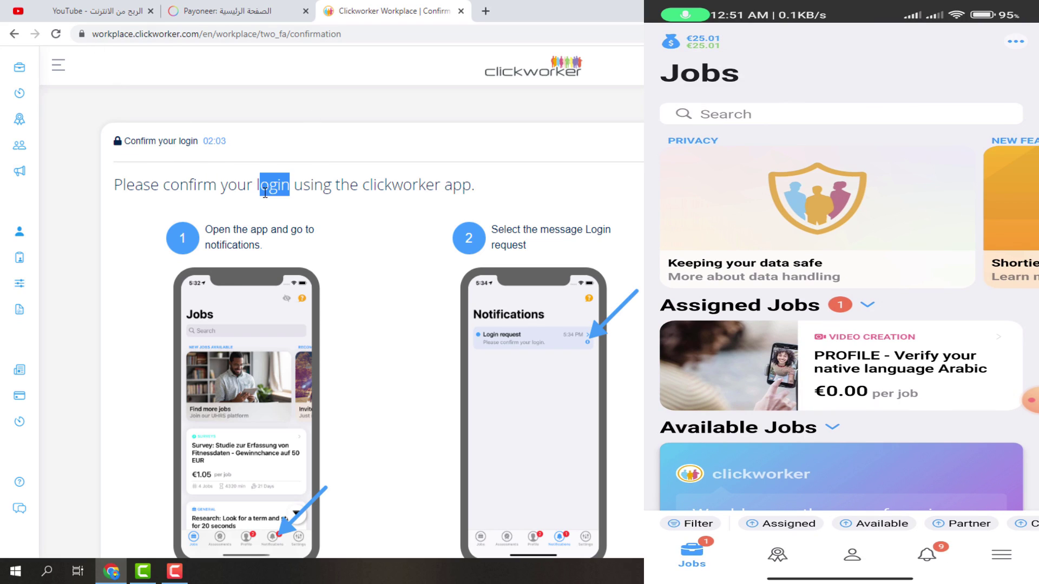
scroll(288, 216, "down", 4)
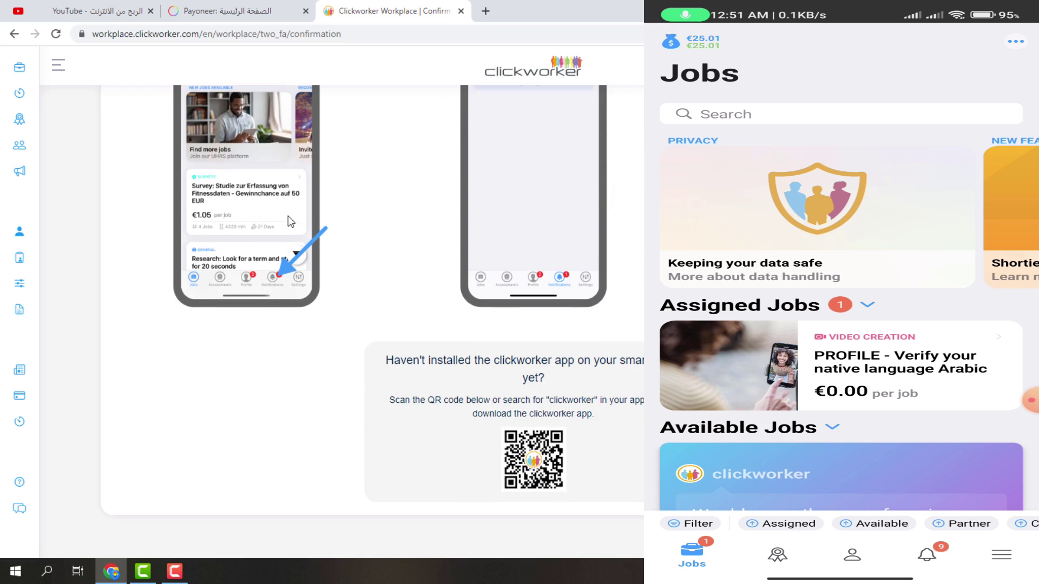
scroll(419, 271, "up", 4)
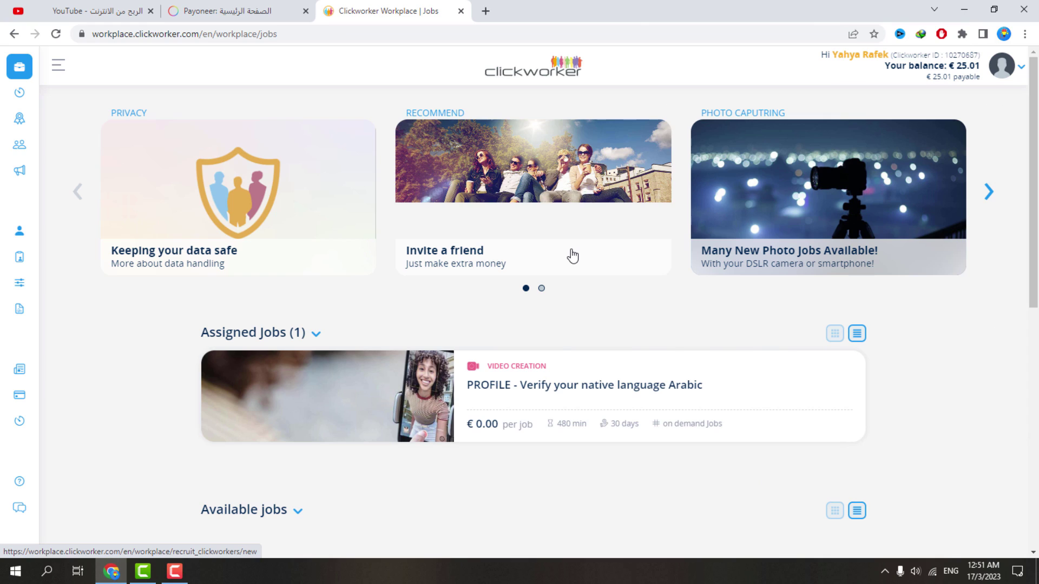
Look through the Jobs page and open the clickworker account's Payment Details page, highlighting the Payoneer account entry
scroll(473, 241, "down", 6)
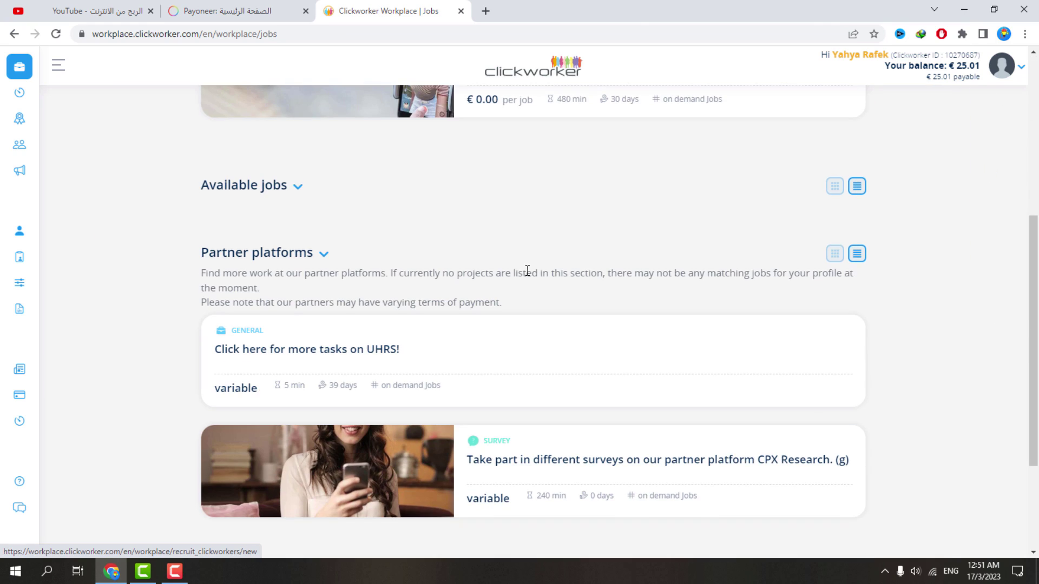
scroll(527, 271, "up", 6)
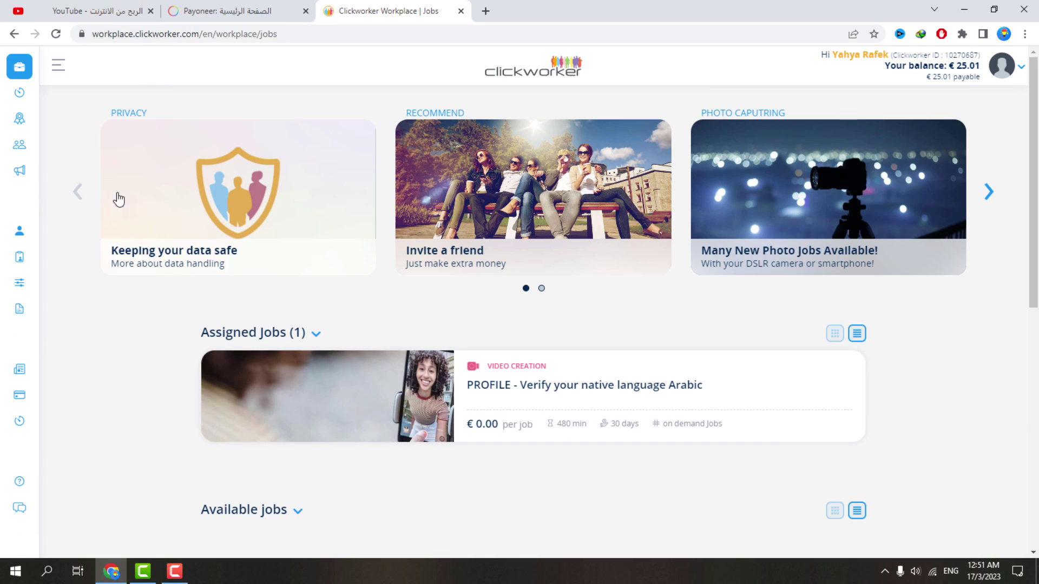
mouse_move(112, 144)
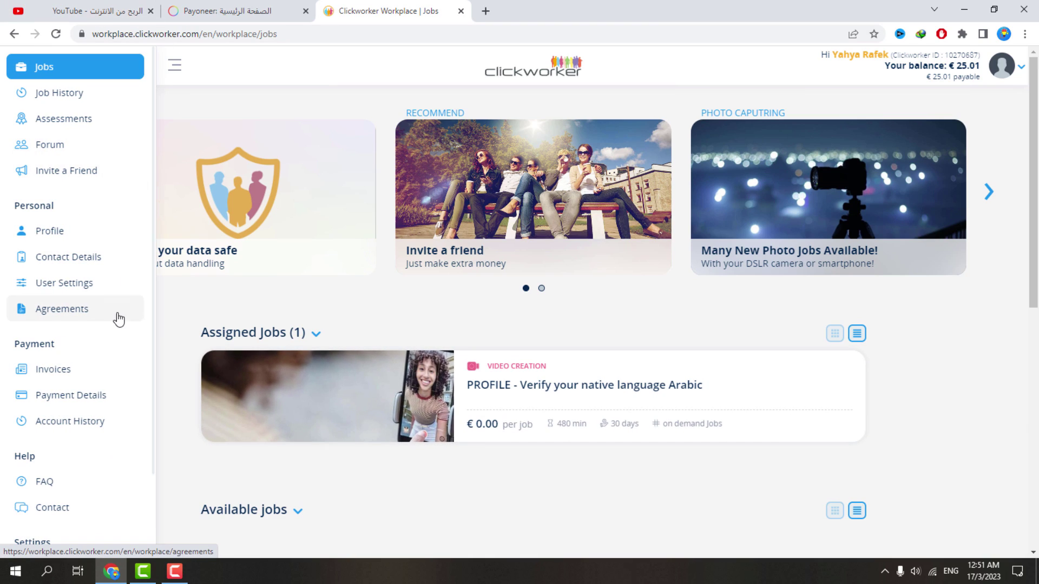
left_click(70, 401)
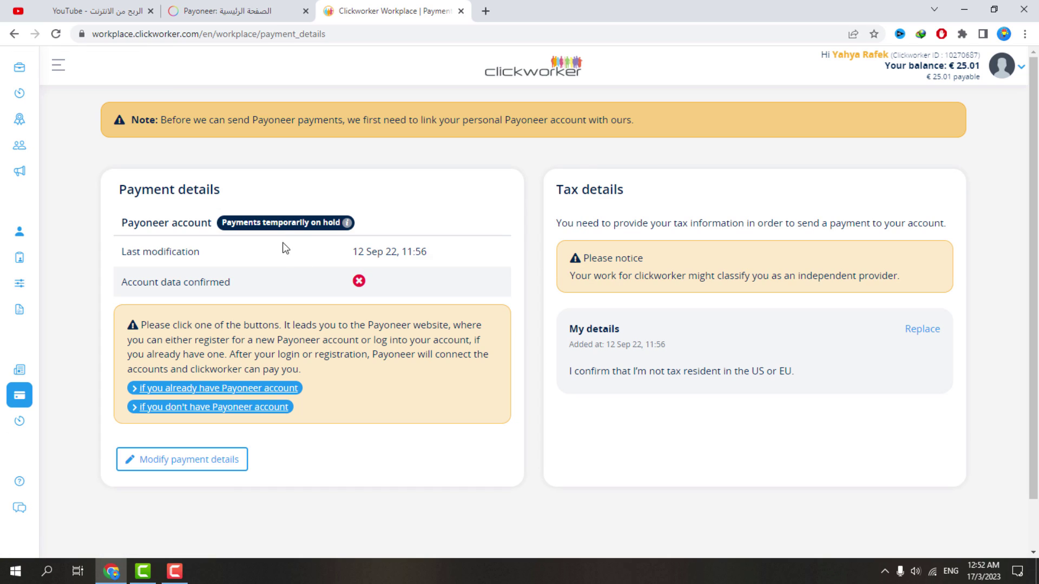
left_click_drag(121, 224, 216, 231)
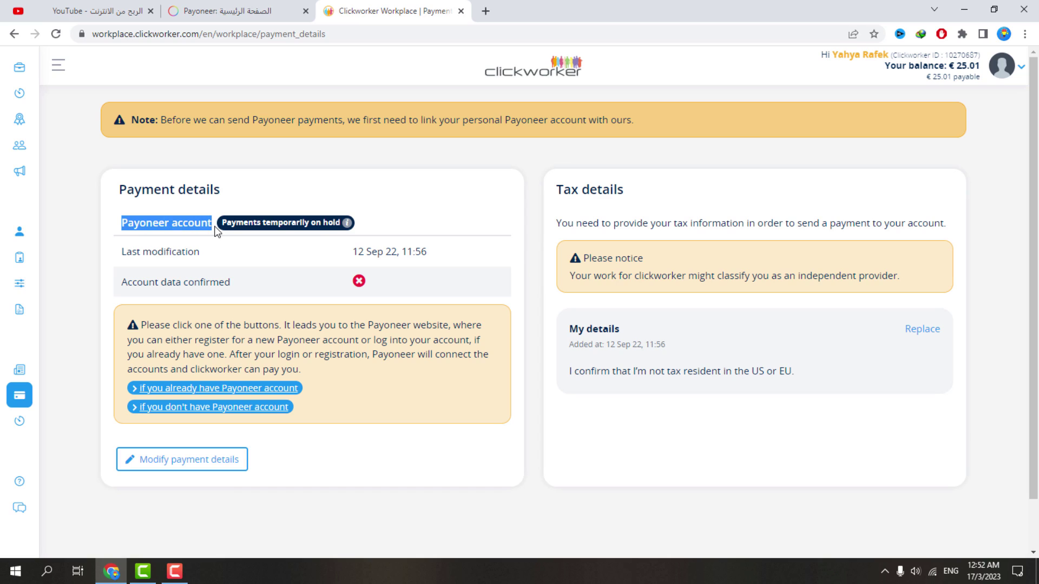
Modify the payment details by saving Payoneer account as the payout method and dismiss the notice
left_click(197, 469)
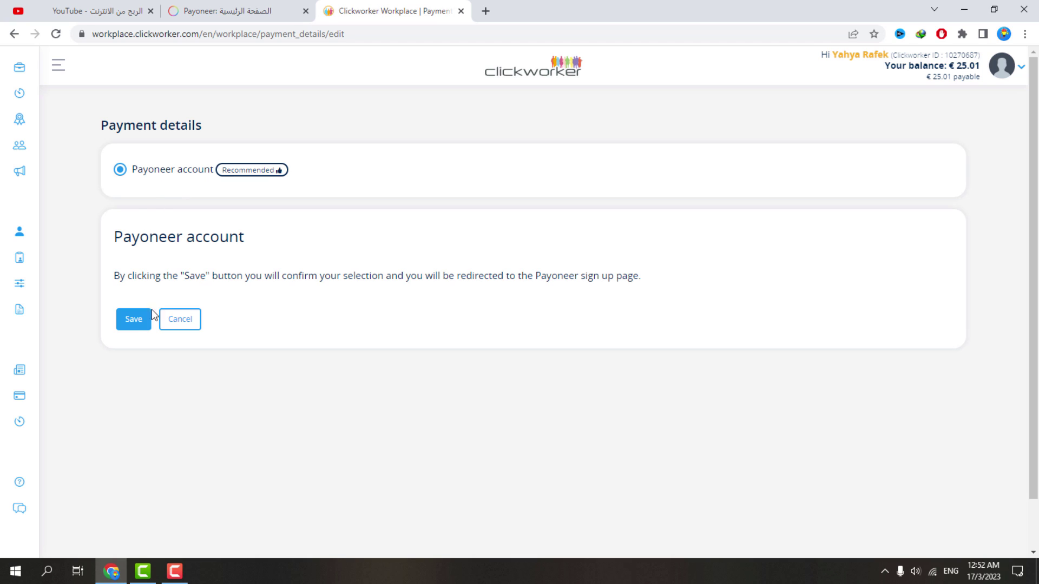
left_click(134, 325)
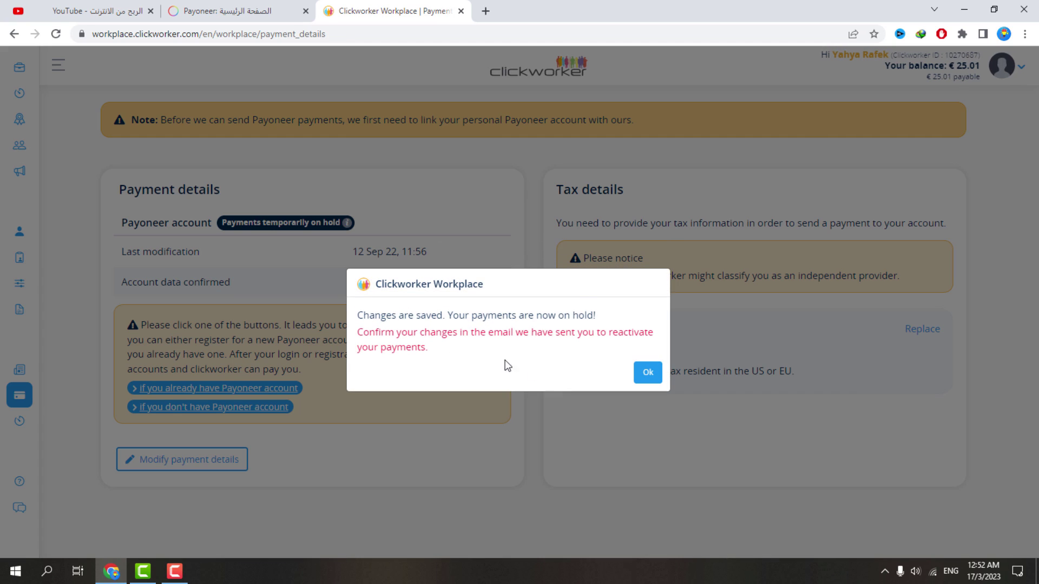
left_click(648, 375)
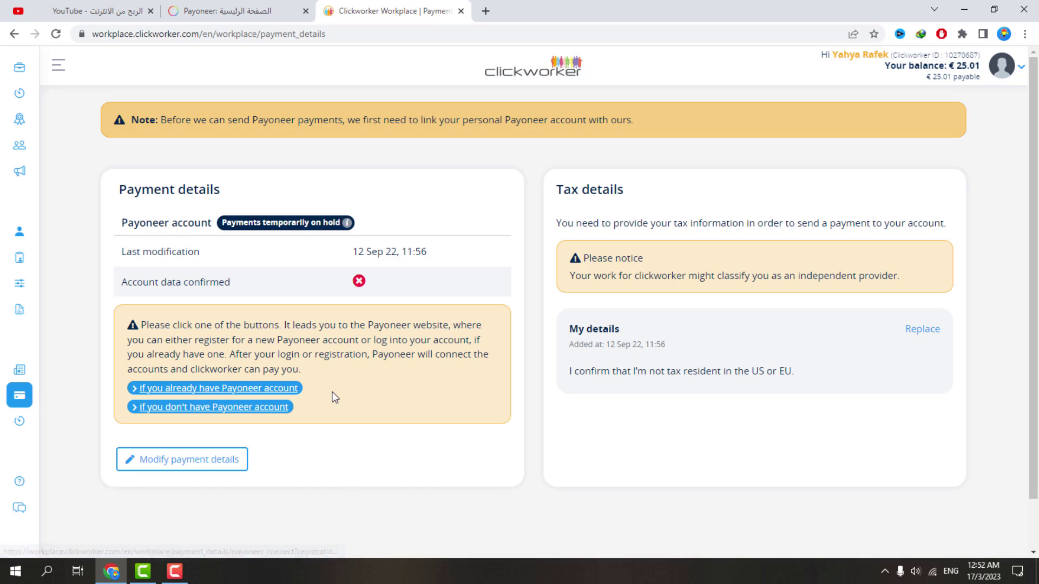
Start linking clickworker to an already existing Payoneer account and bring up the Payoneer sign-in page
left_click(153, 395)
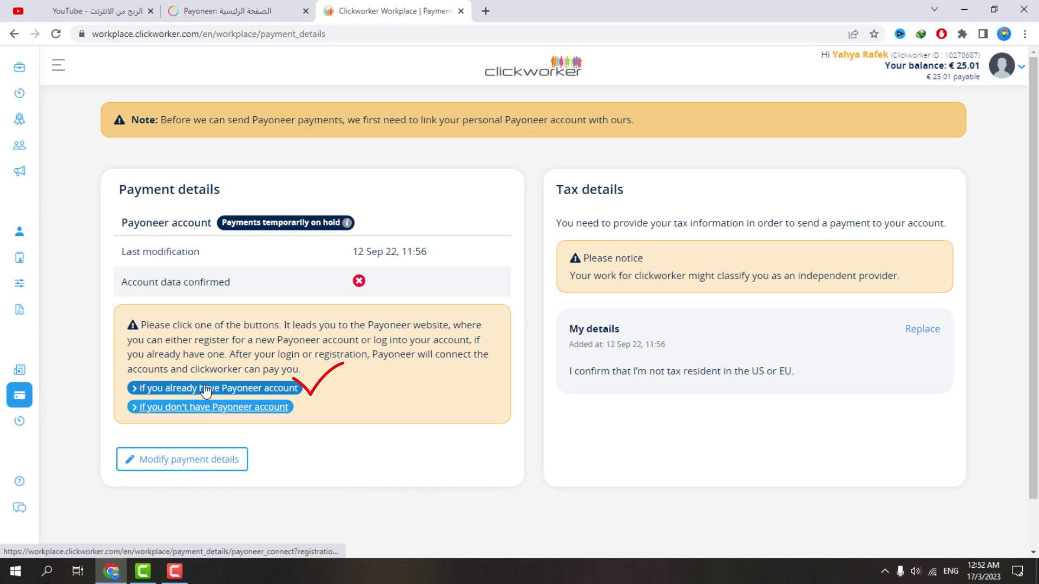
left_click(238, 390)
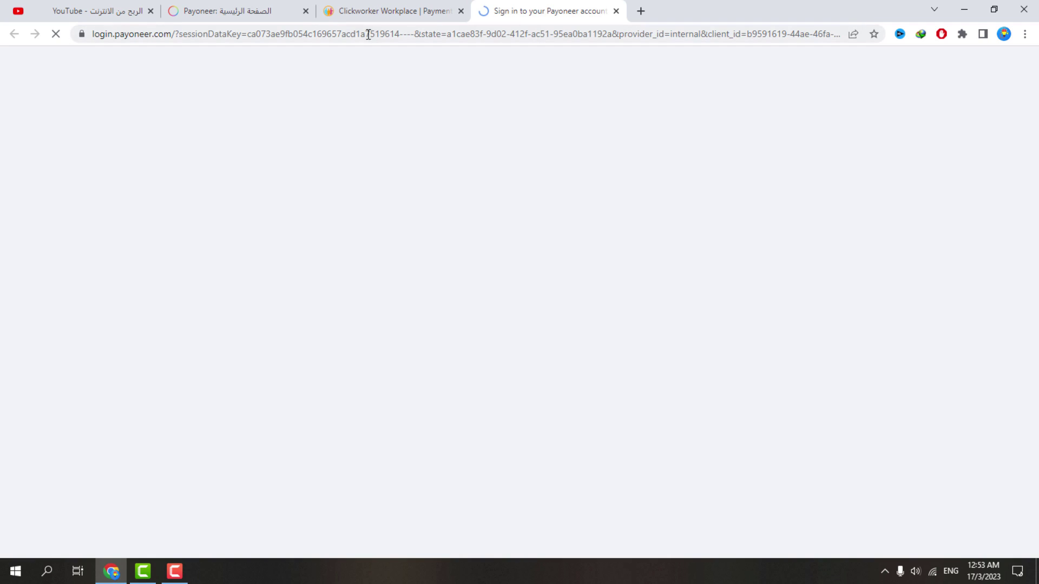
left_click(242, 9)
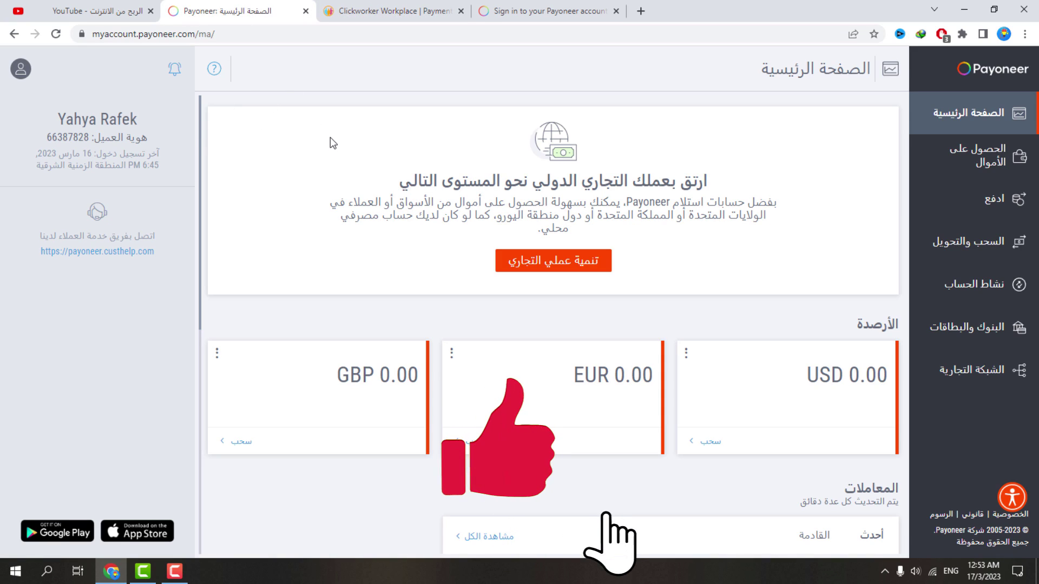
left_click(360, 9)
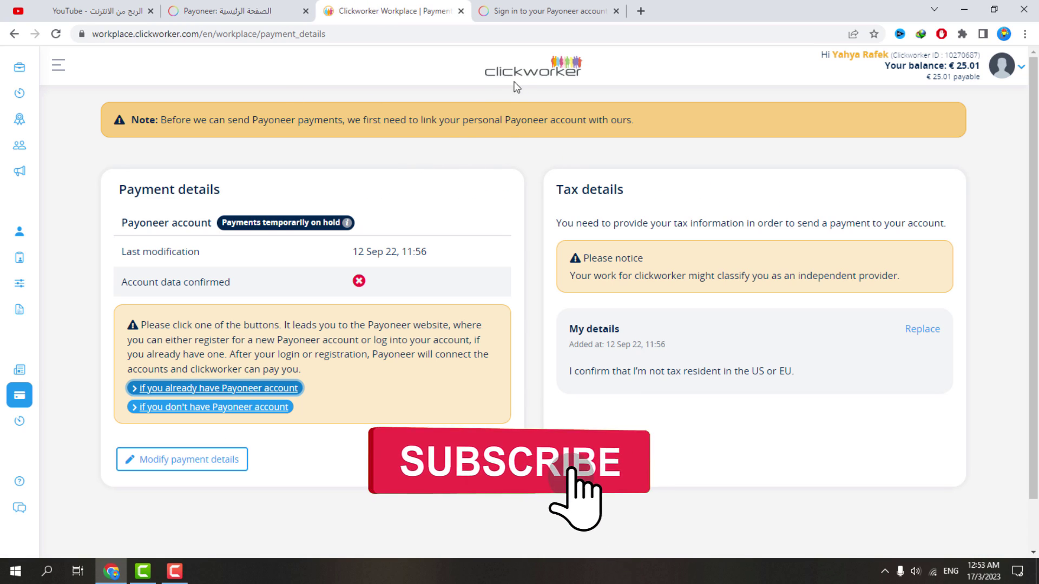
key("ctrl+Tab")
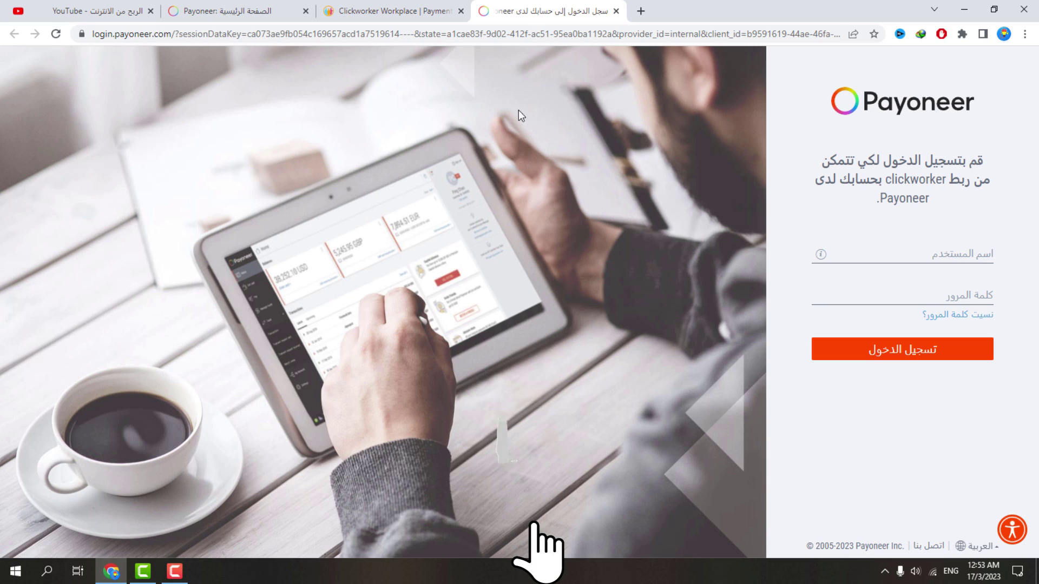
Sign in to Payoneer with the account's username and password to link it with clickworker
left_click(952, 254)
left_click_drag(981, 164, 813, 172)
left_click(910, 174)
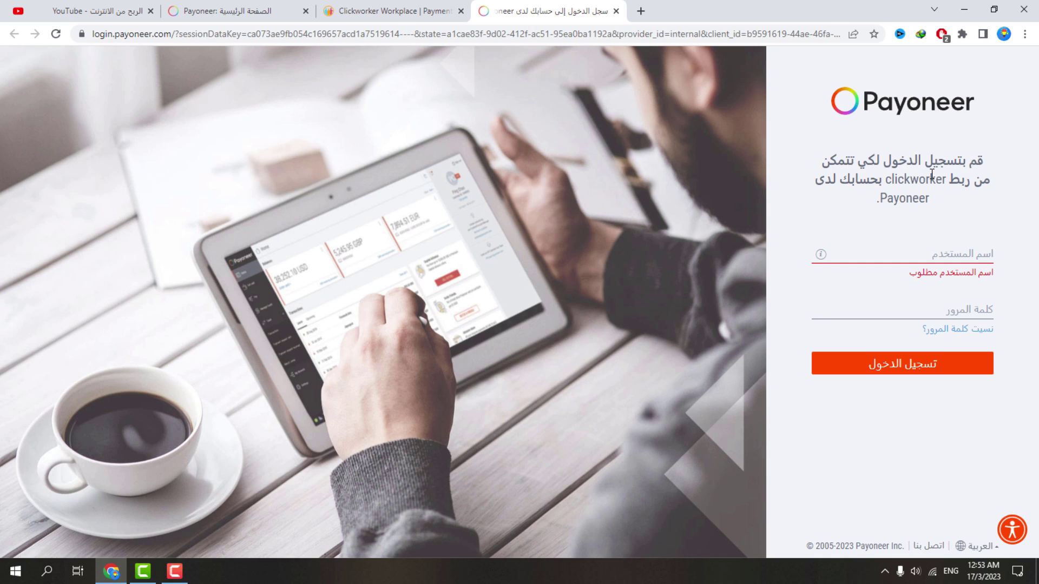
left_click_drag(909, 174, 866, 184)
left_click(930, 197)
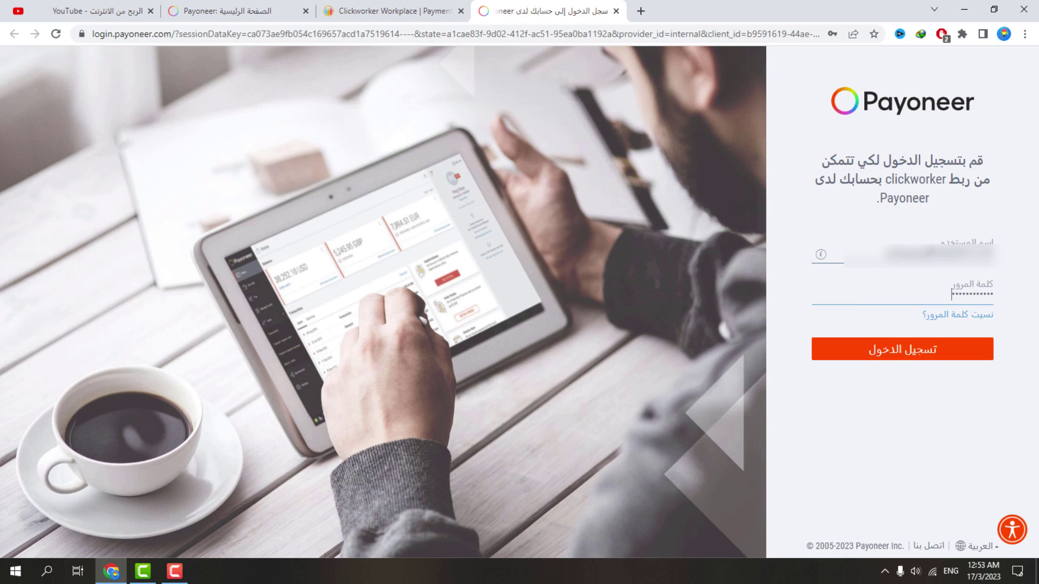
left_click(918, 350)
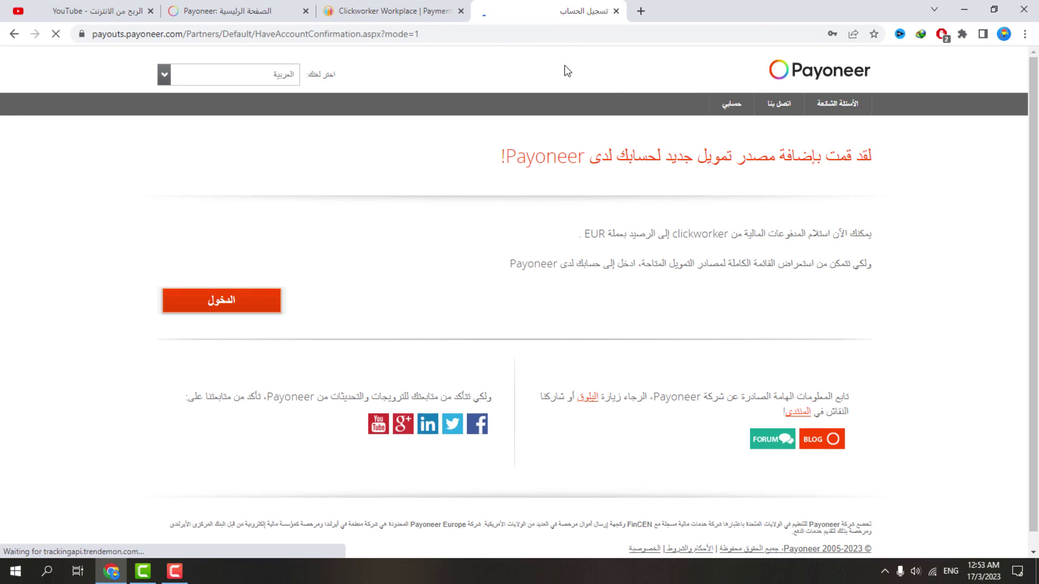
Reload the clickworker payment details in the tab that Payoneer redirects to and check the "Account data confirmed" status
left_click(399, 6)
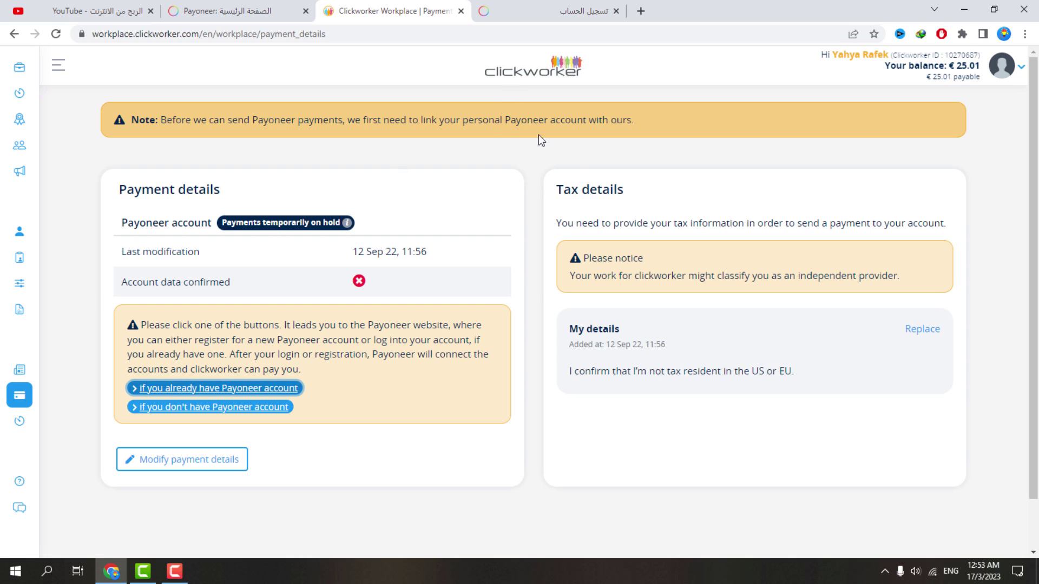
left_click(553, 4)
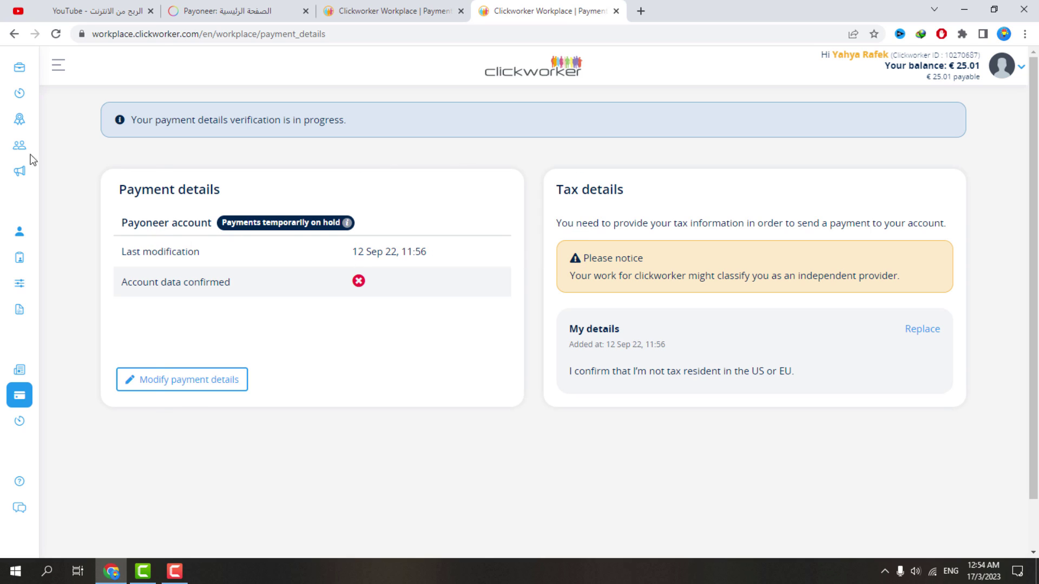
left_click(55, 34)
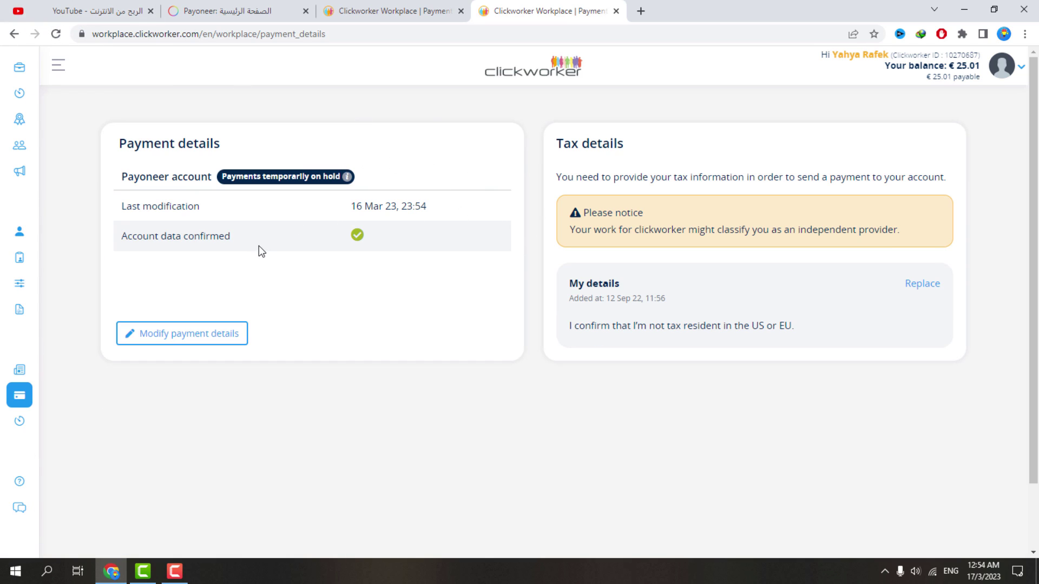
left_click_drag(249, 239, 34, 229)
left_click(236, 242)
left_click(335, 7)
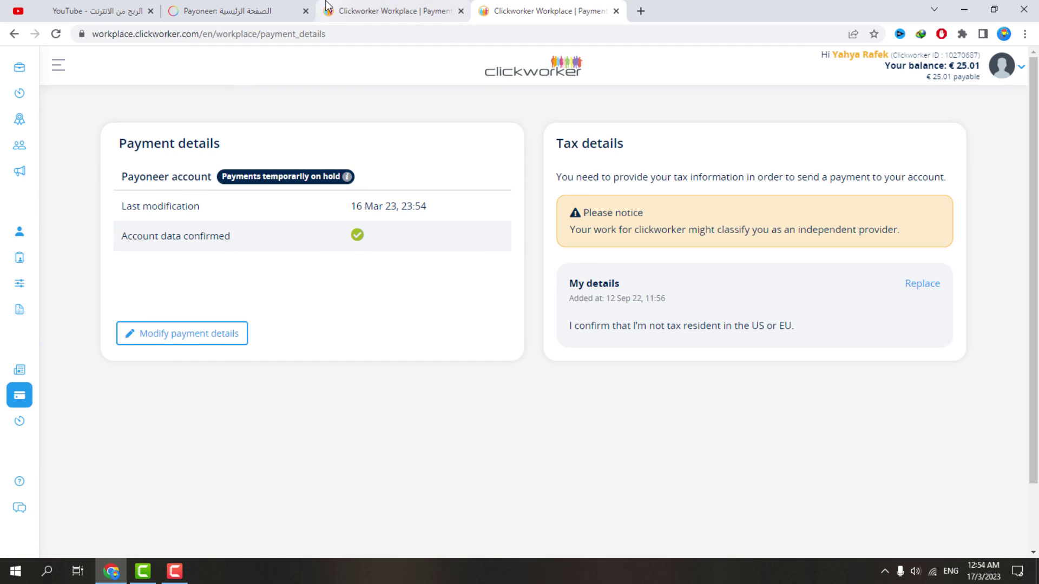
left_click(241, 7)
left_click(556, 6)
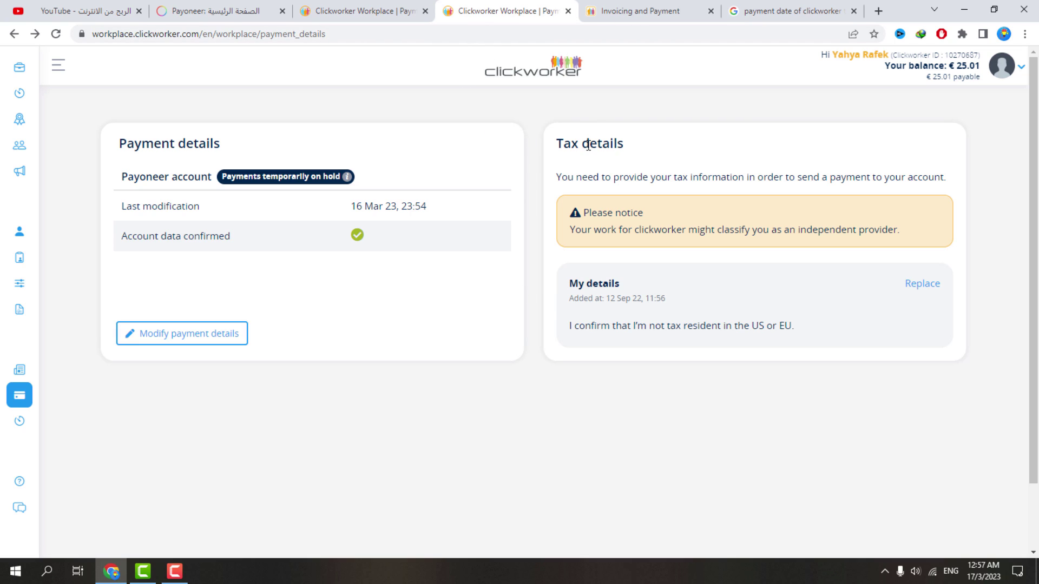
Replace the tax details with the declaration "I confirm that I'm not tax resident in the US or EU" and save it
left_click_drag(559, 143, 626, 144)
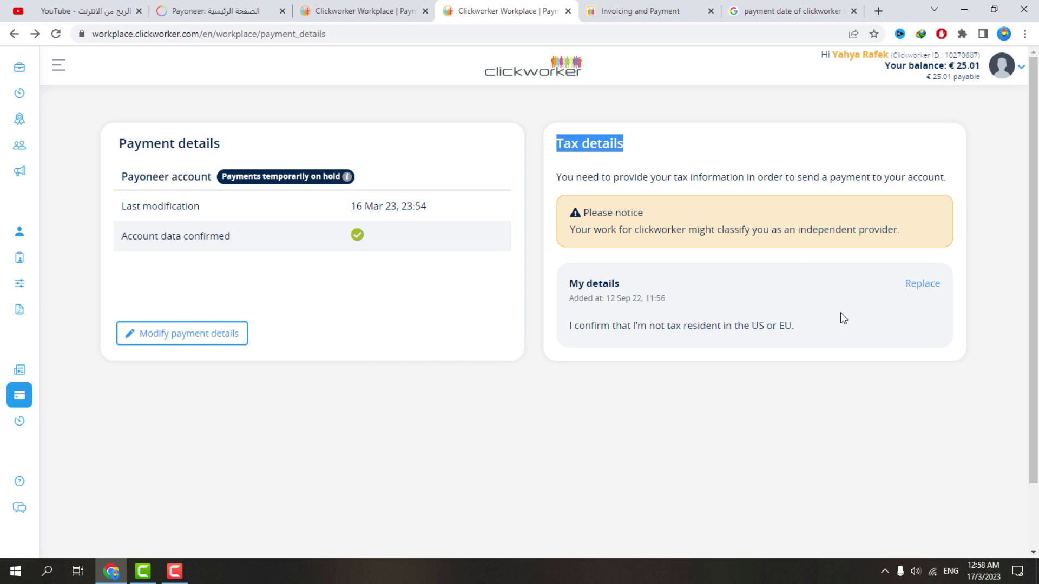
left_click(924, 285)
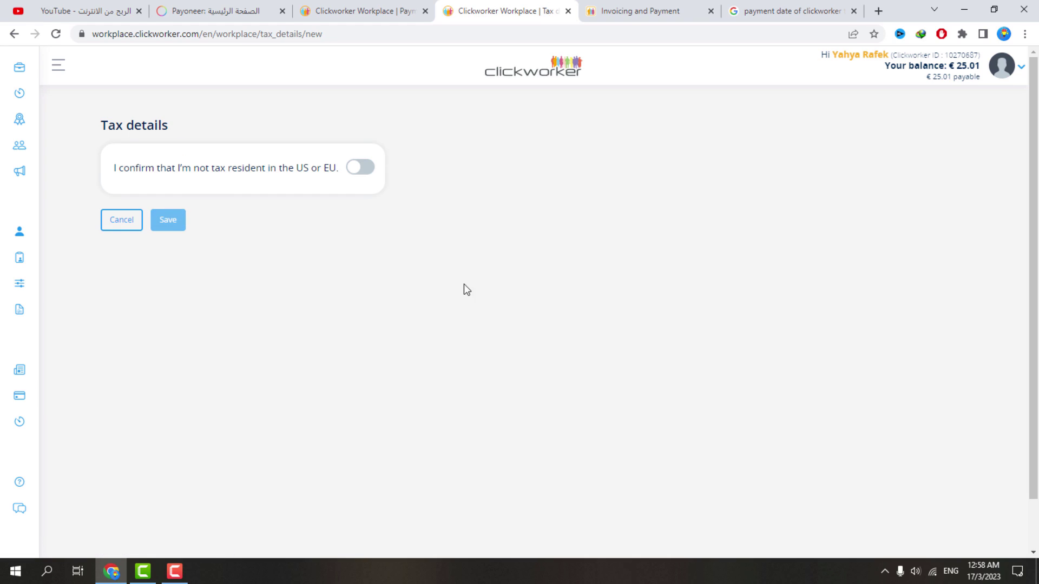
left_click(362, 167)
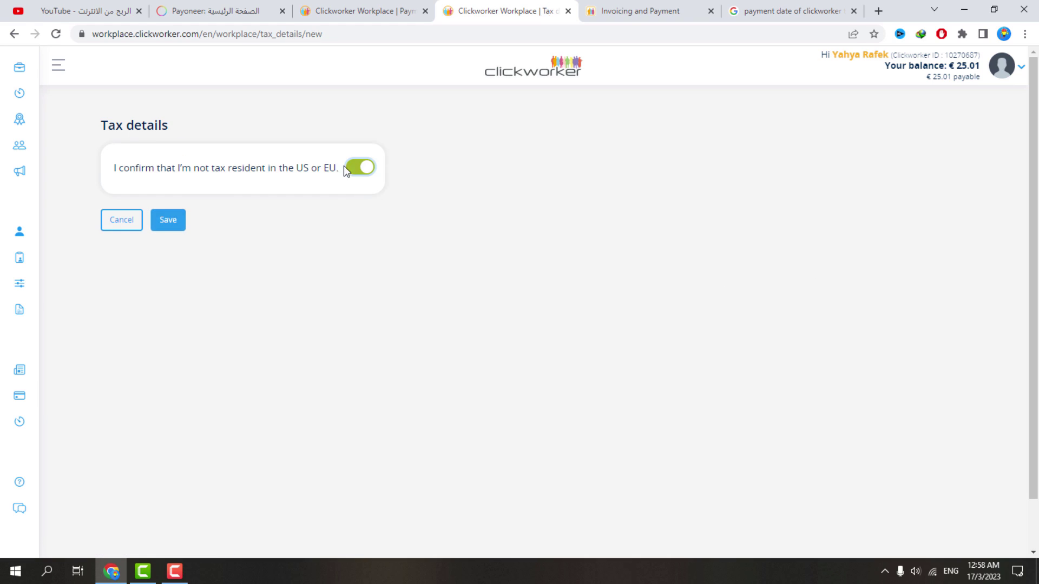
left_click(168, 220)
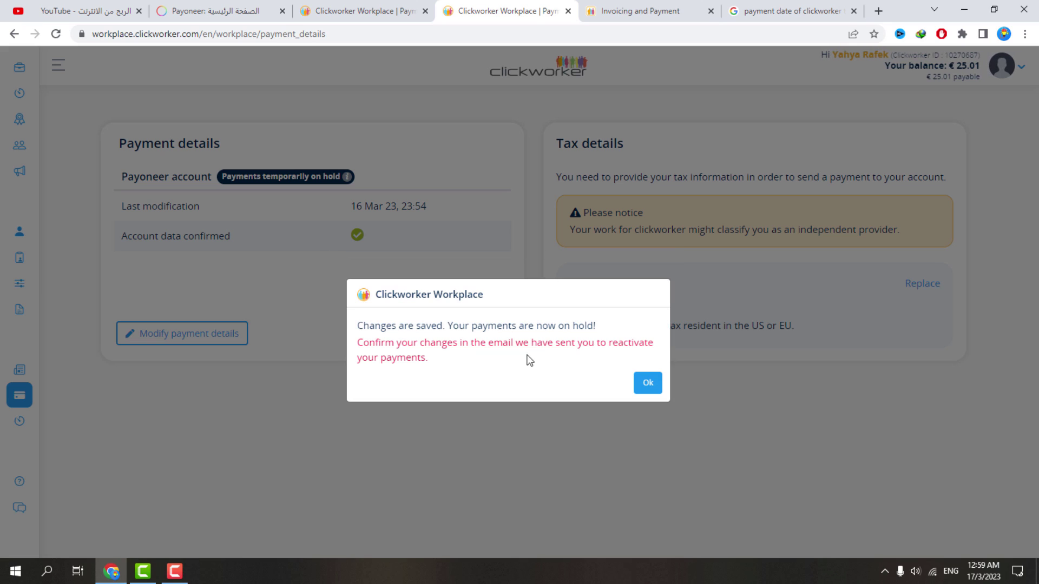
Read the saved-changes notice about confirming the changes by email and close it
left_click_drag(529, 360, 353, 327)
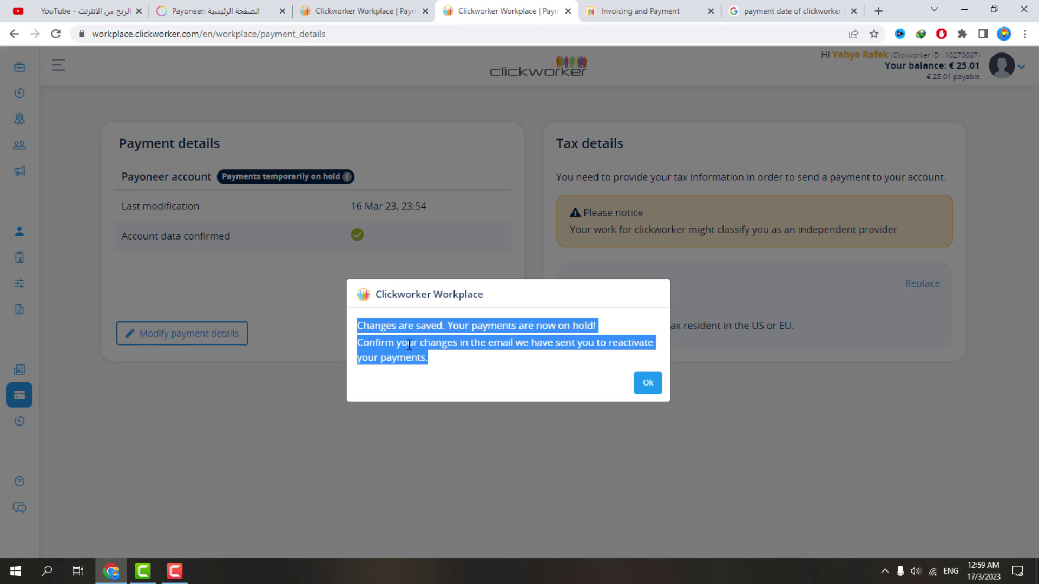
left_click(467, 378)
left_click_drag(425, 361, 350, 335)
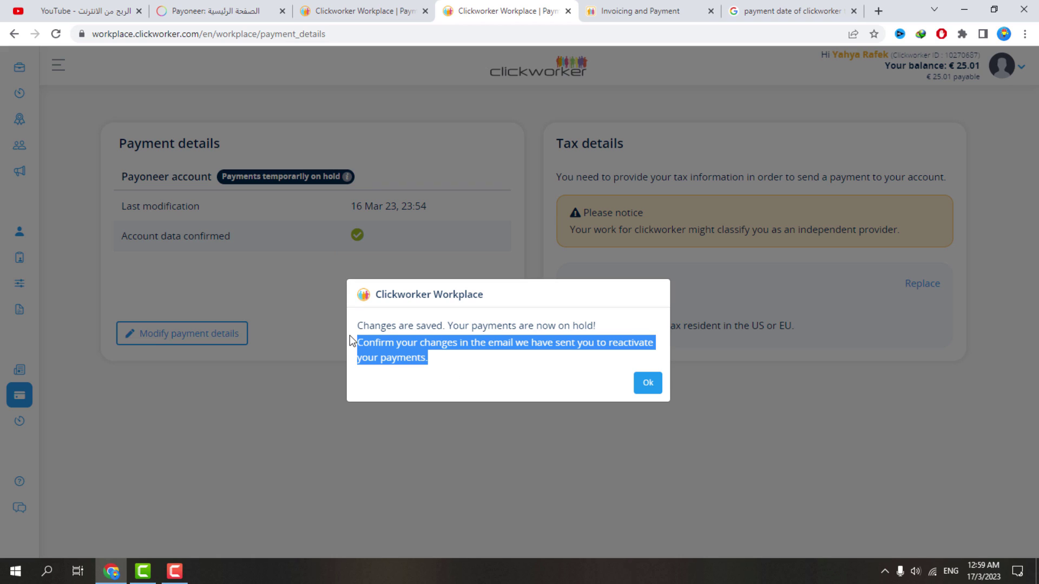
left_click(658, 385)
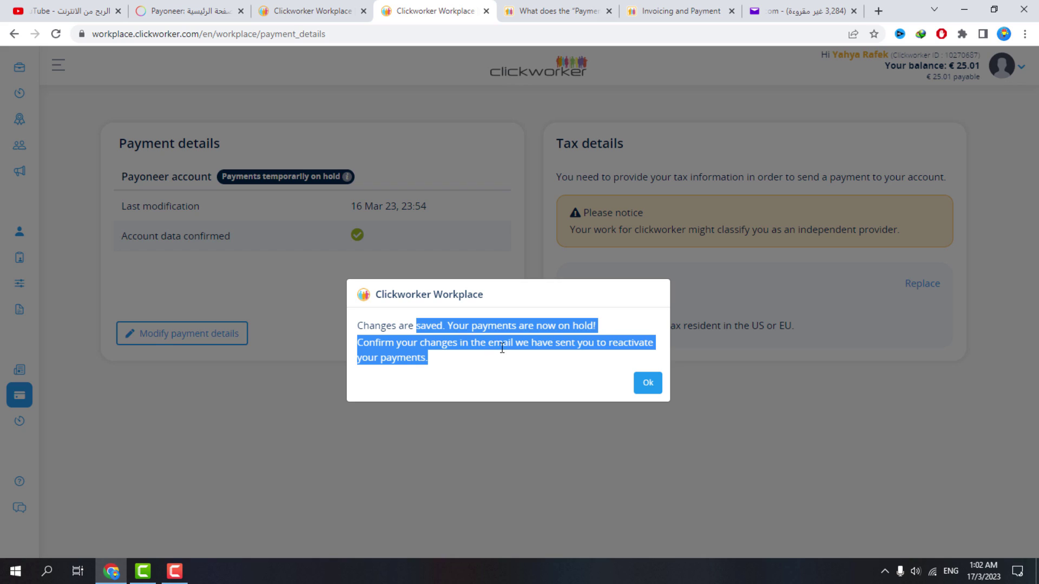
left_click(506, 343)
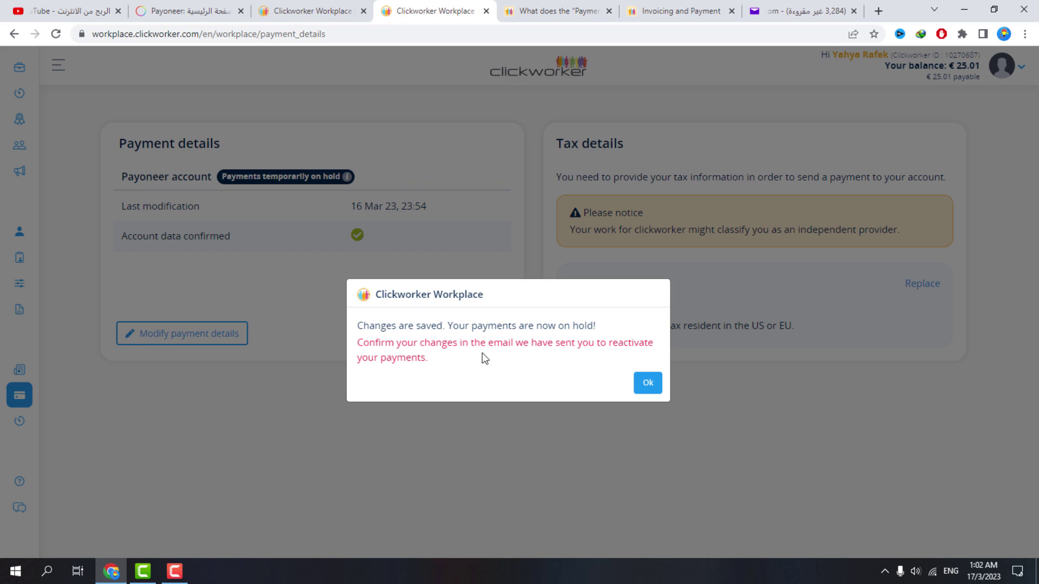
left_click(650, 386)
Reopen the tax residency declaration form and return to the Payment Details page without saving
left_click(926, 285)
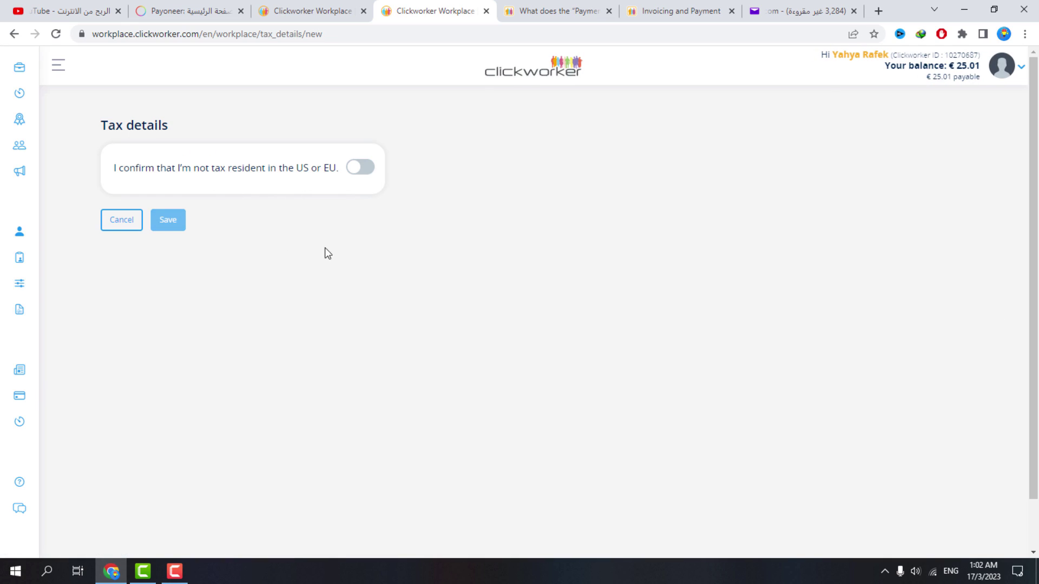
left_click(69, 398)
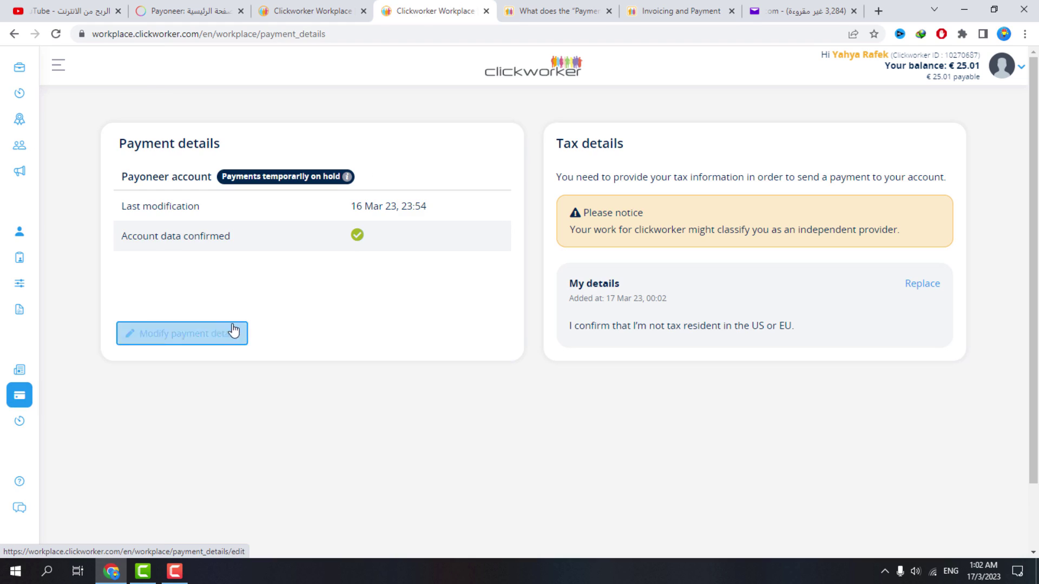
Resend the confirmation email from the notice on the Payoneer account's payment hold
left_click(292, 177)
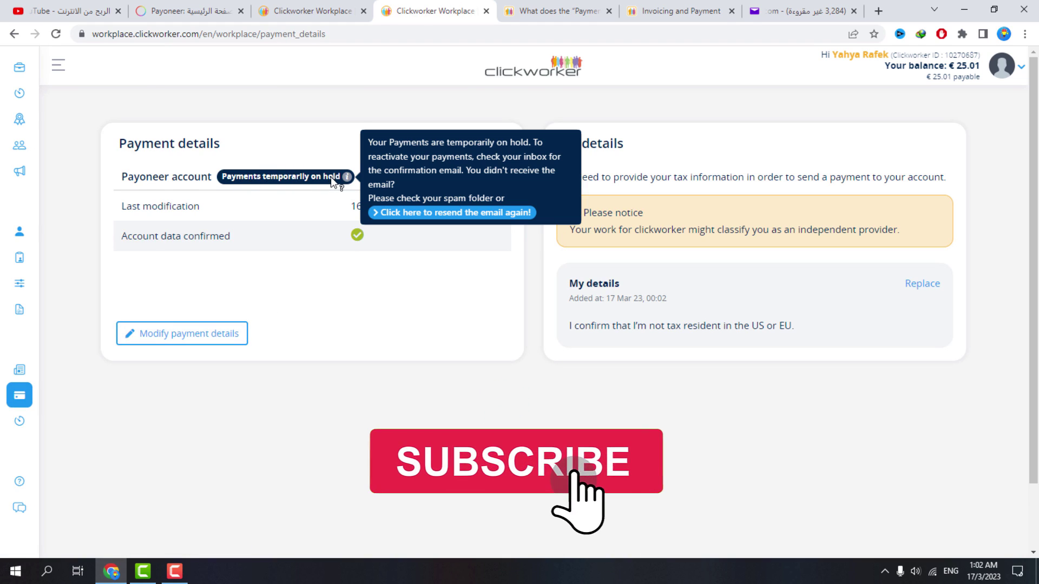
left_click(424, 216)
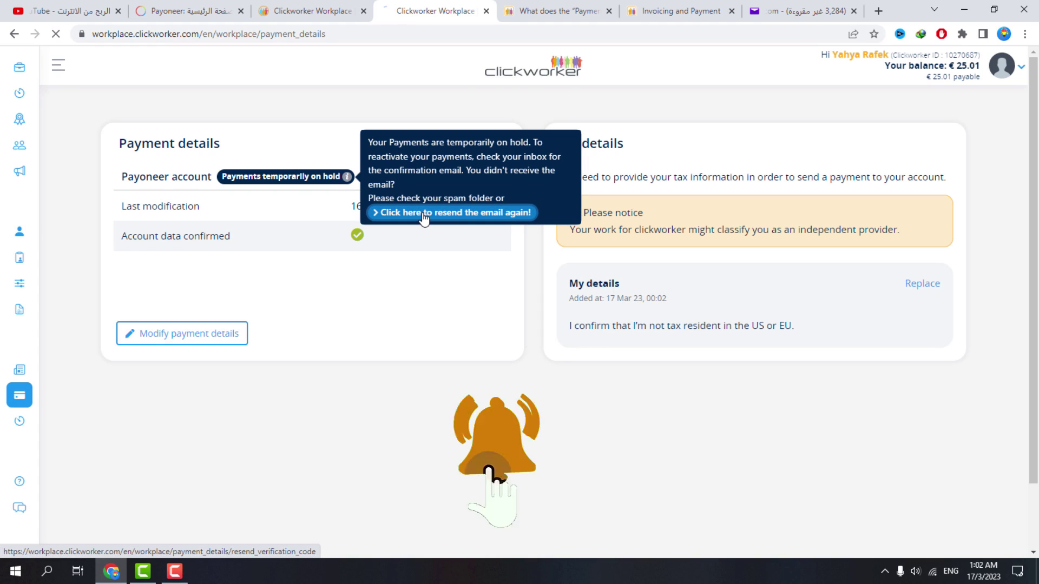
left_click_drag(144, 120, 457, 135)
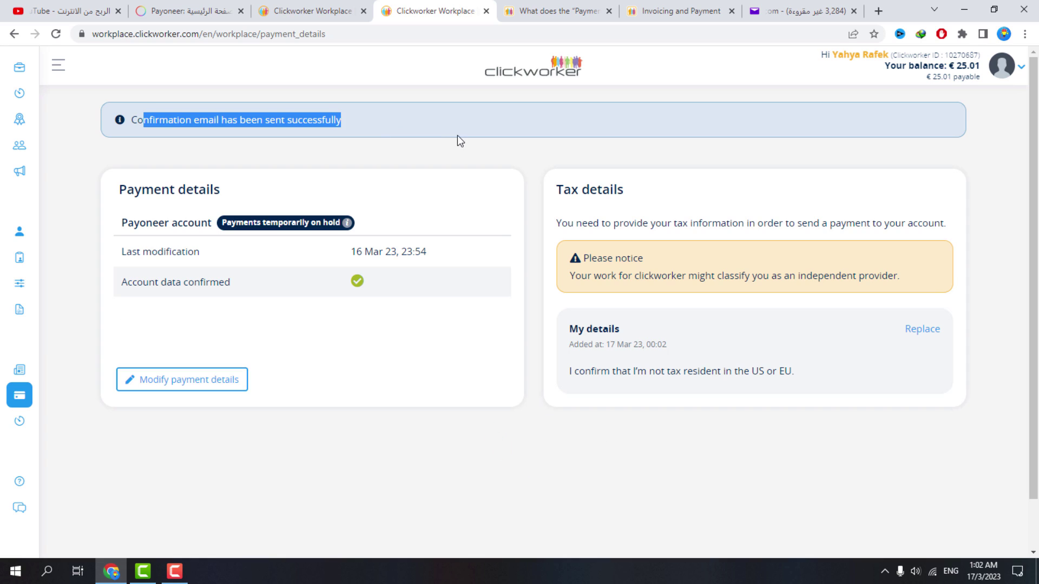
left_click(376, 124)
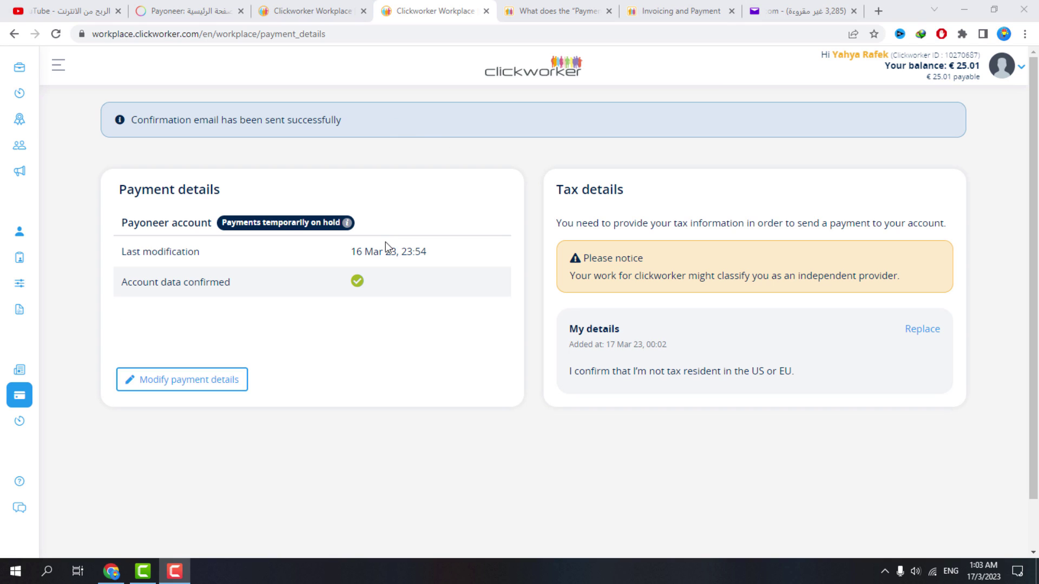
Switch to Yahoo Mail, open clickworker's latest email about important data changes, and confirm the changes through its link
left_click(801, 10)
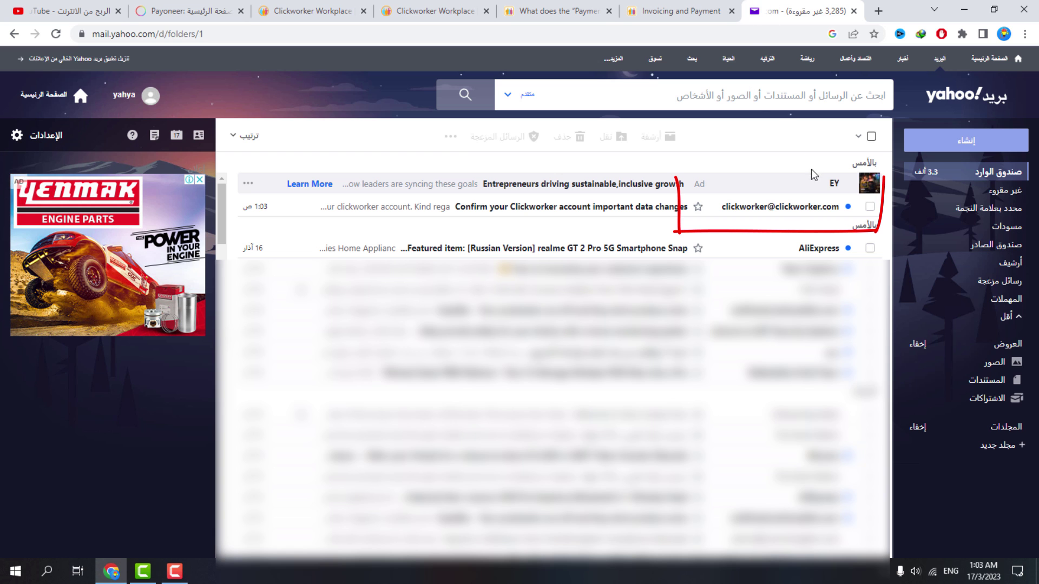
left_click(797, 212)
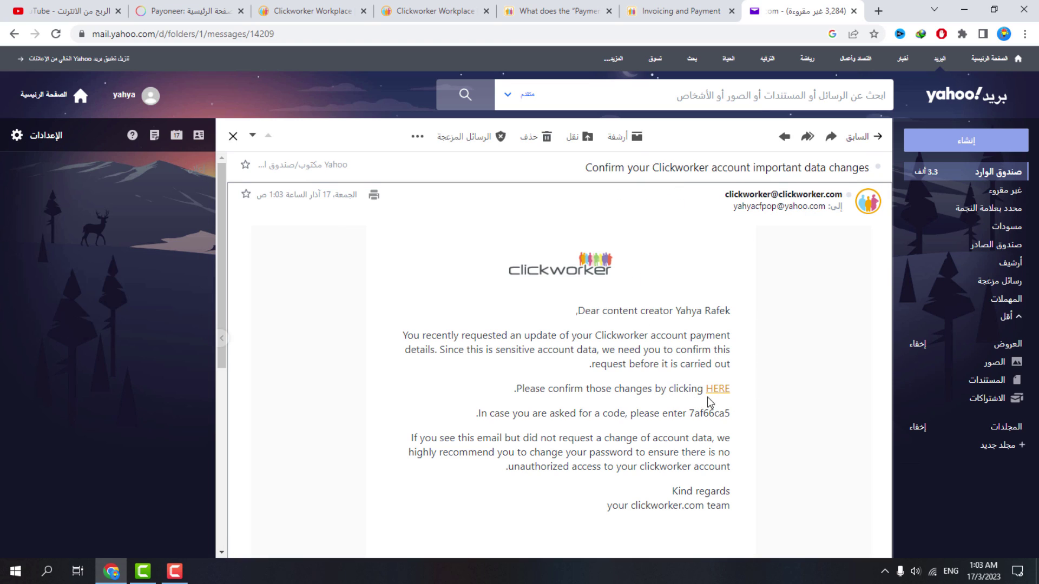
left_click(713, 395)
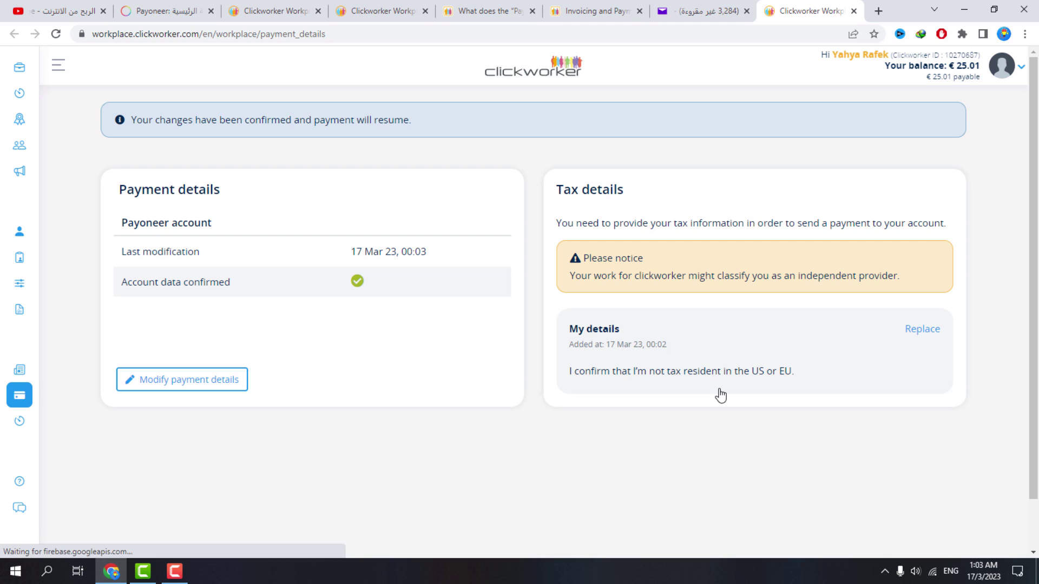
left_click_drag(130, 120, 513, 145)
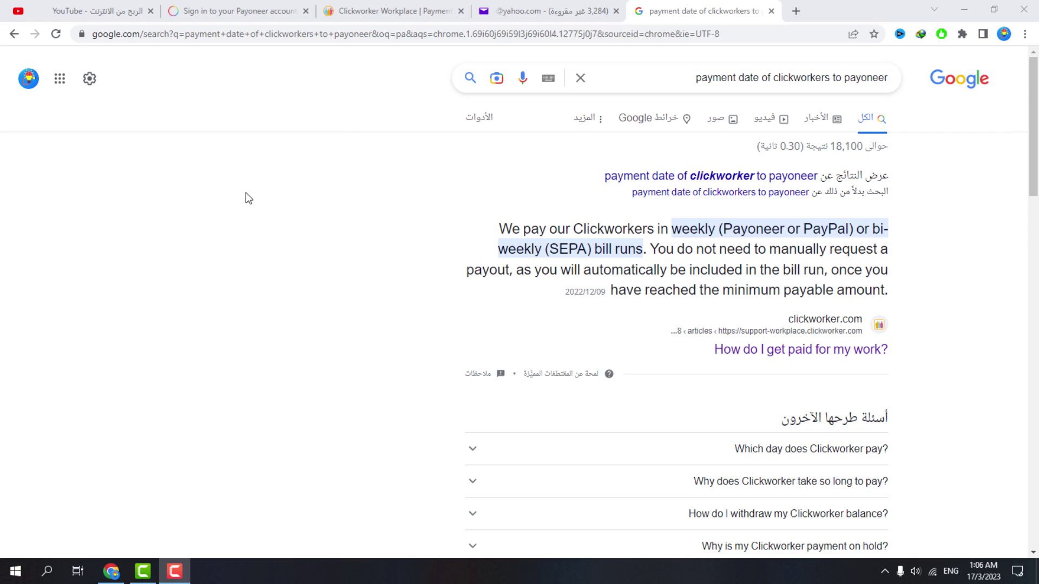
Read the Google results on clickworker's payout schedule, including the answer to "Which day does Clickworker pay?"
scroll(282, 203, "down", 1)
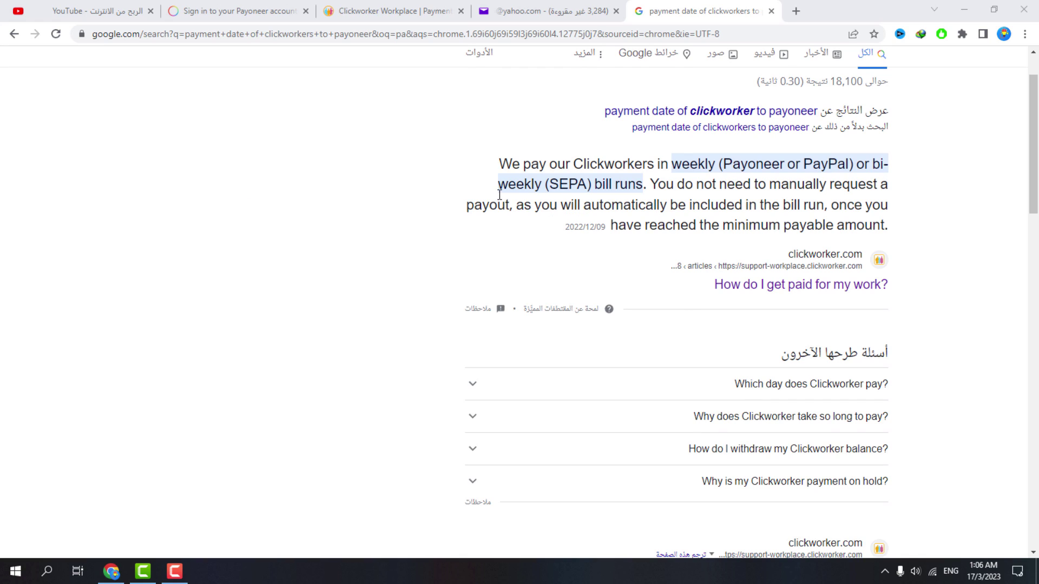
mouse_move(778, 168)
left_mouse_down()
mouse_move(866, 184)
mouse_move(794, 178)
left_mouse_up()
left_click(609, 184)
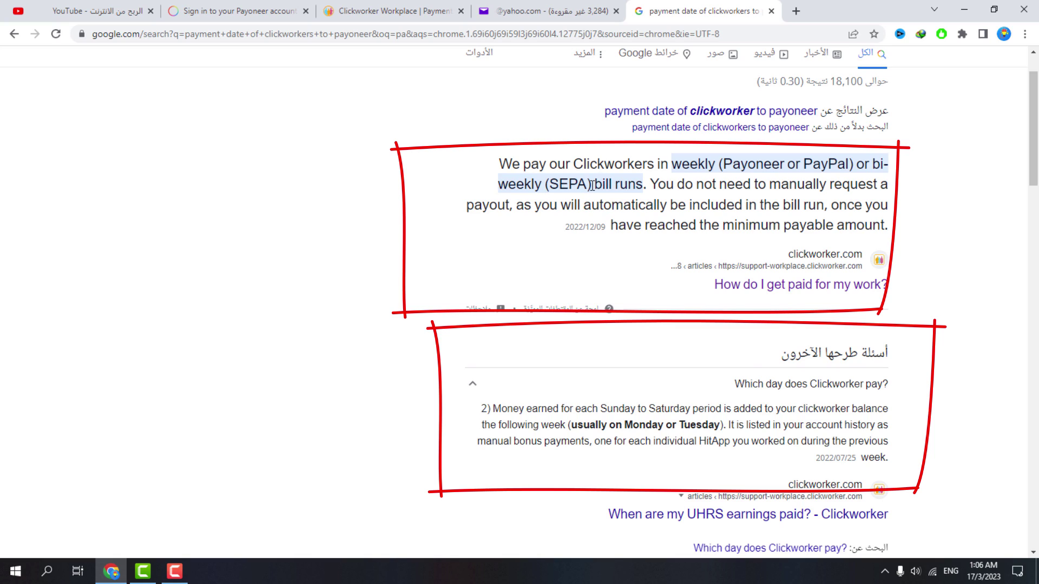
left_click_drag(624, 425, 720, 424)
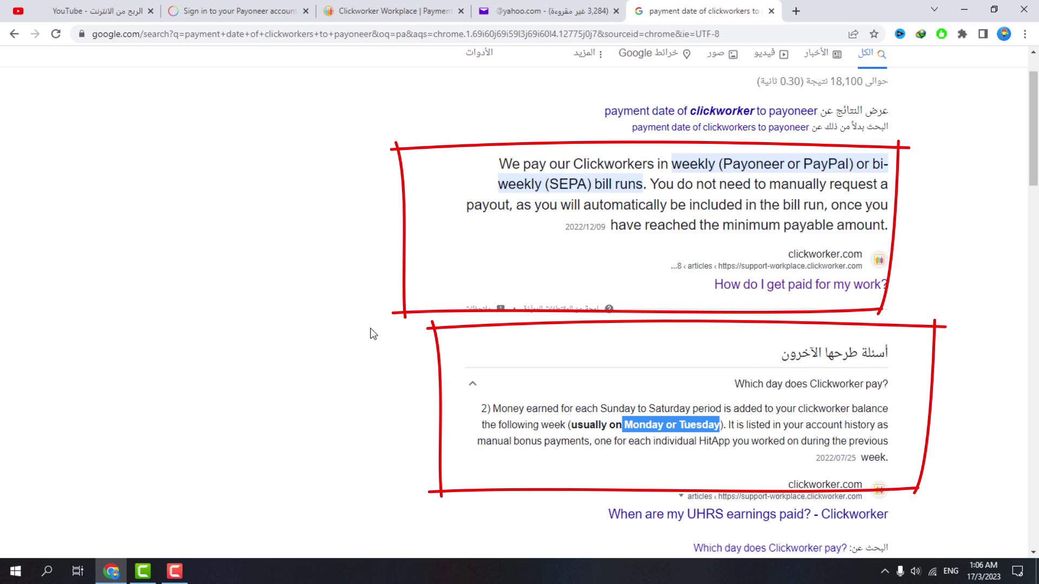
Check the clickworker Invoices page for issued invoices and glance at the Payoneer sign-in page
left_click(379, 11)
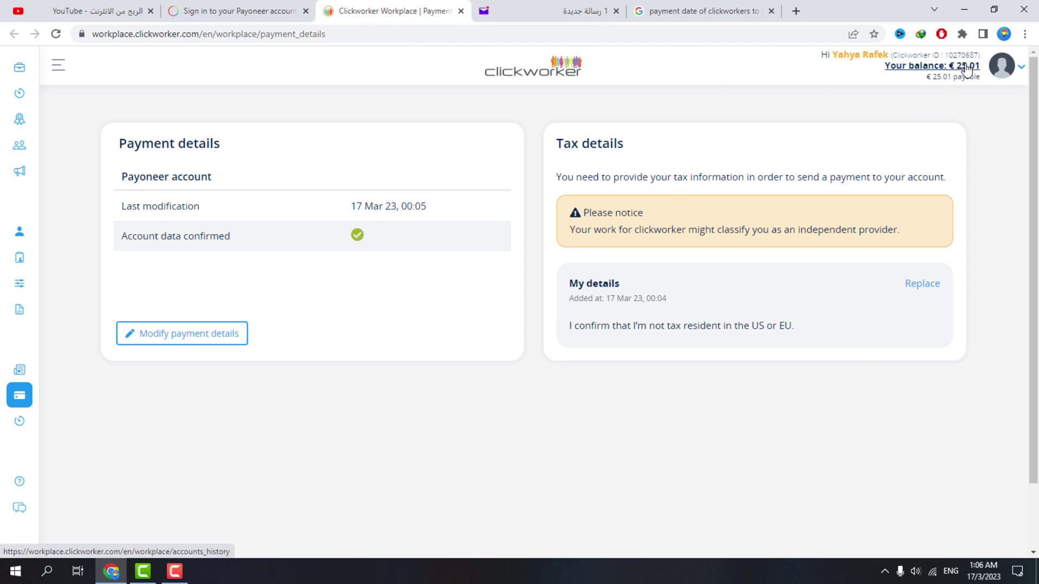
mouse_move(33, 412)
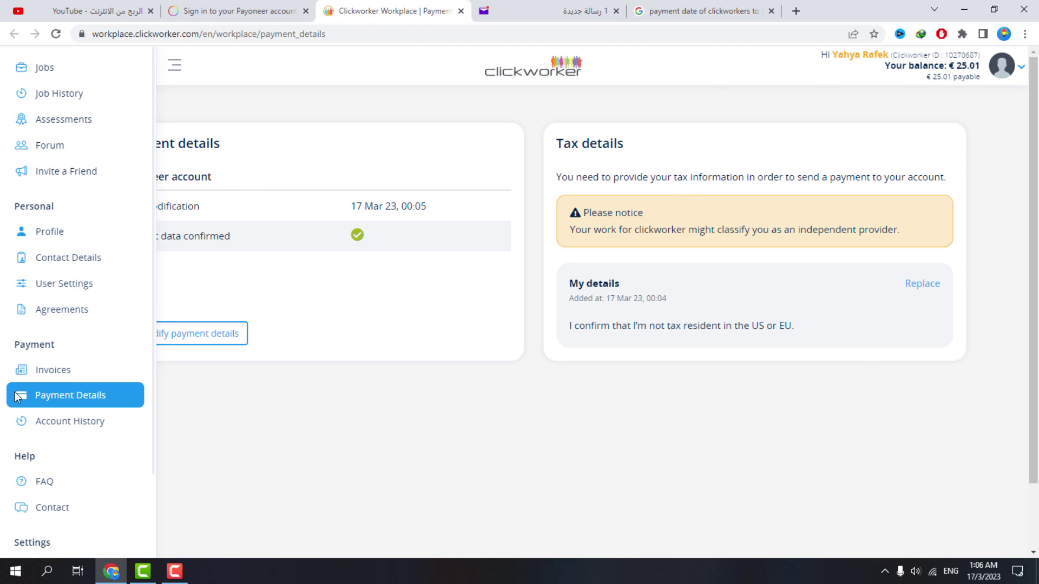
left_click(68, 373)
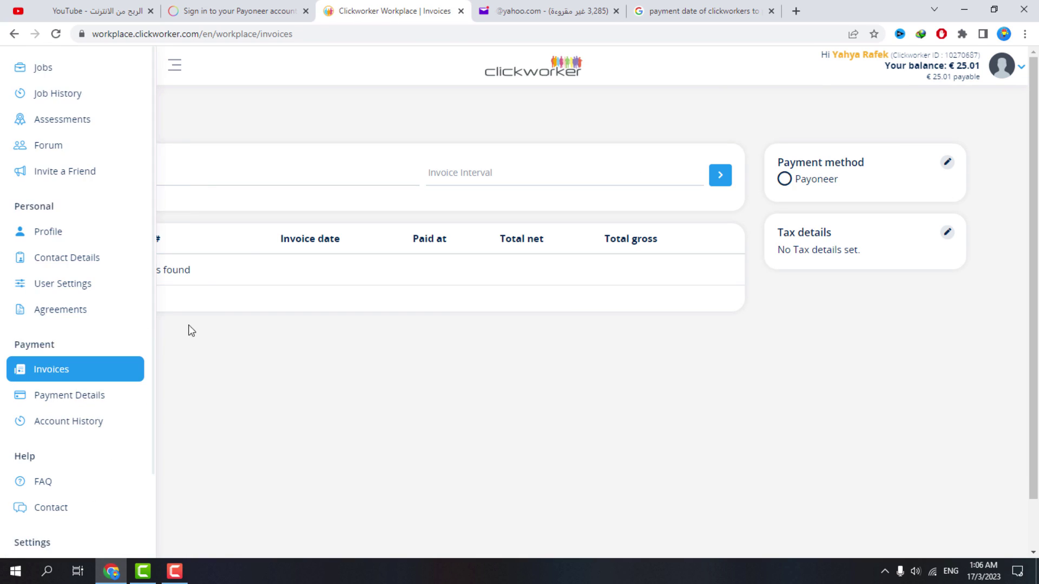
left_click_drag(195, 275, 133, 271)
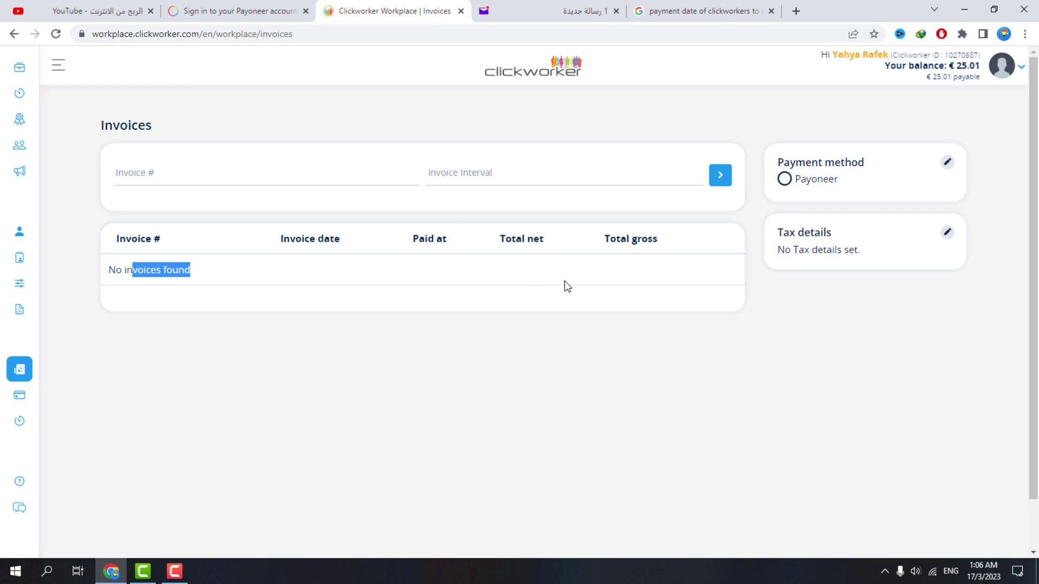
left_click(243, 11)
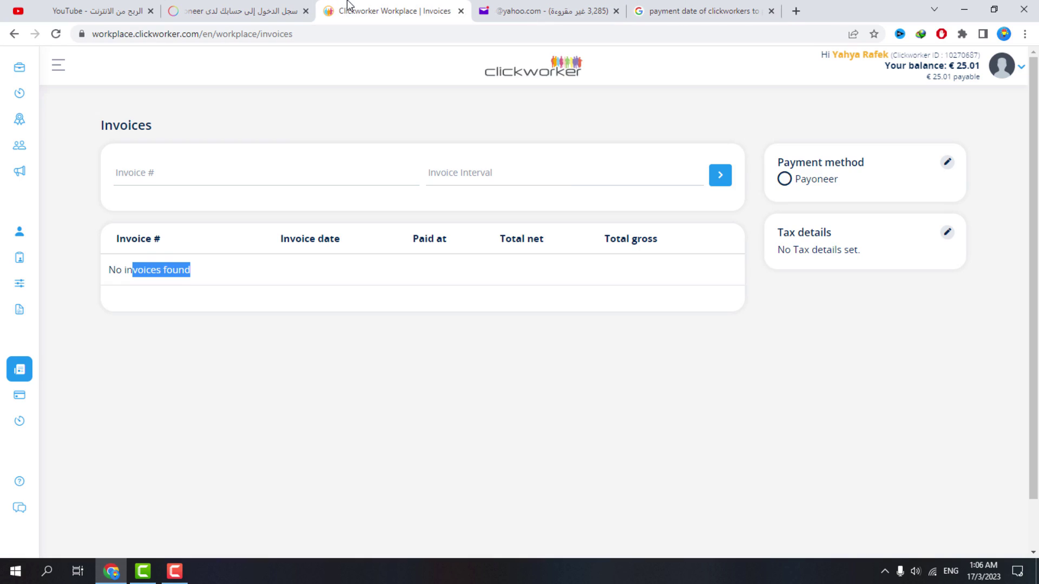
left_click(373, 11)
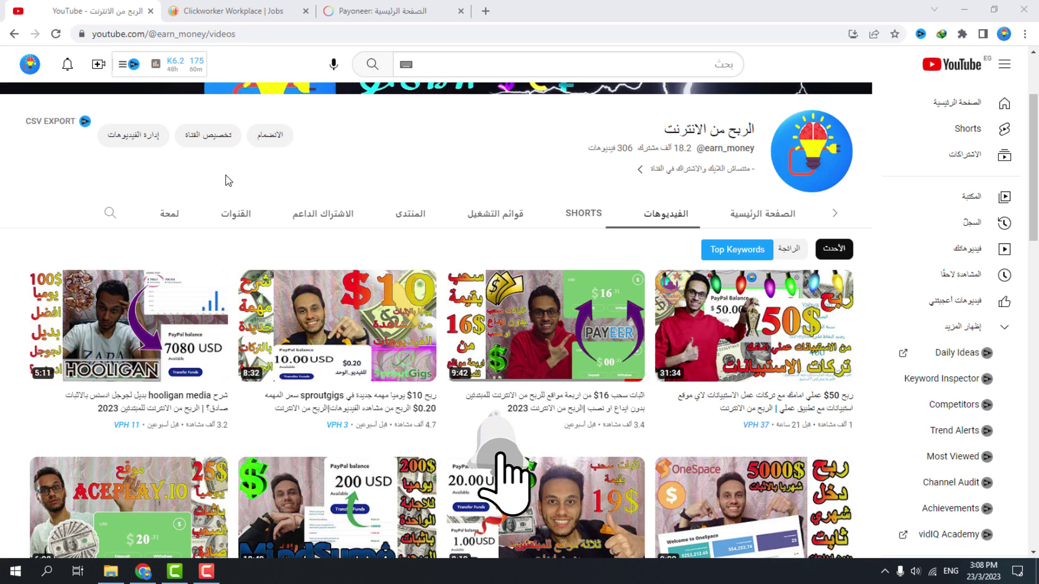
Open the clickworker Invoices page and check the listed invoice's number and invoice date
left_click(249, 17)
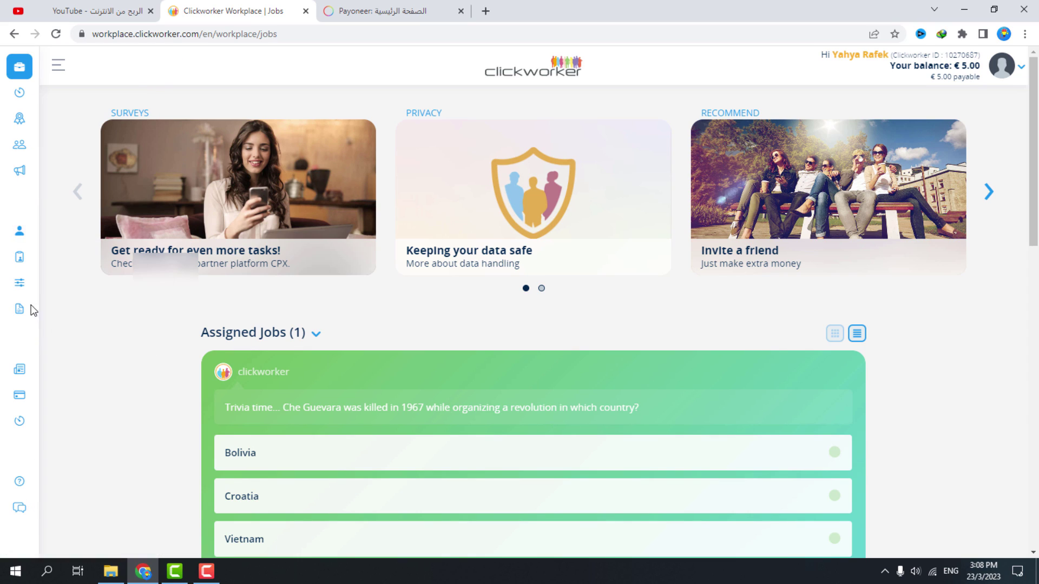
mouse_move(45, 189)
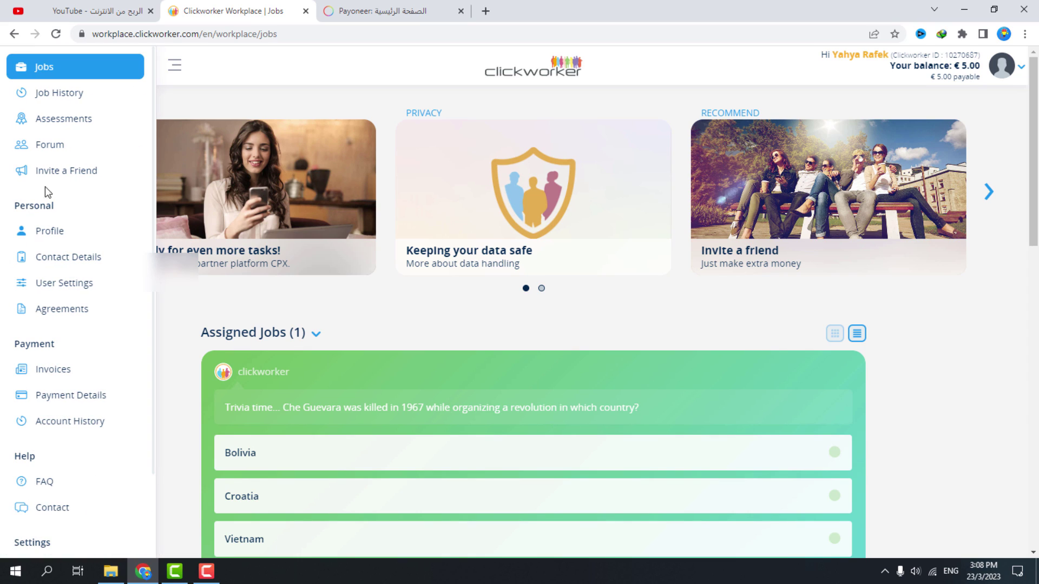
left_click(52, 370)
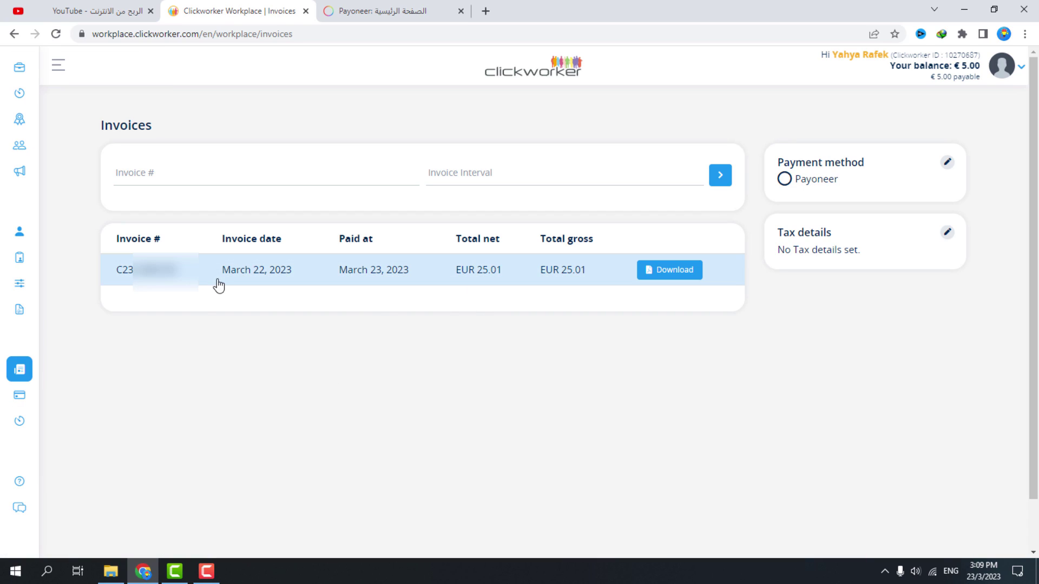
left_click_drag(173, 270, 115, 279)
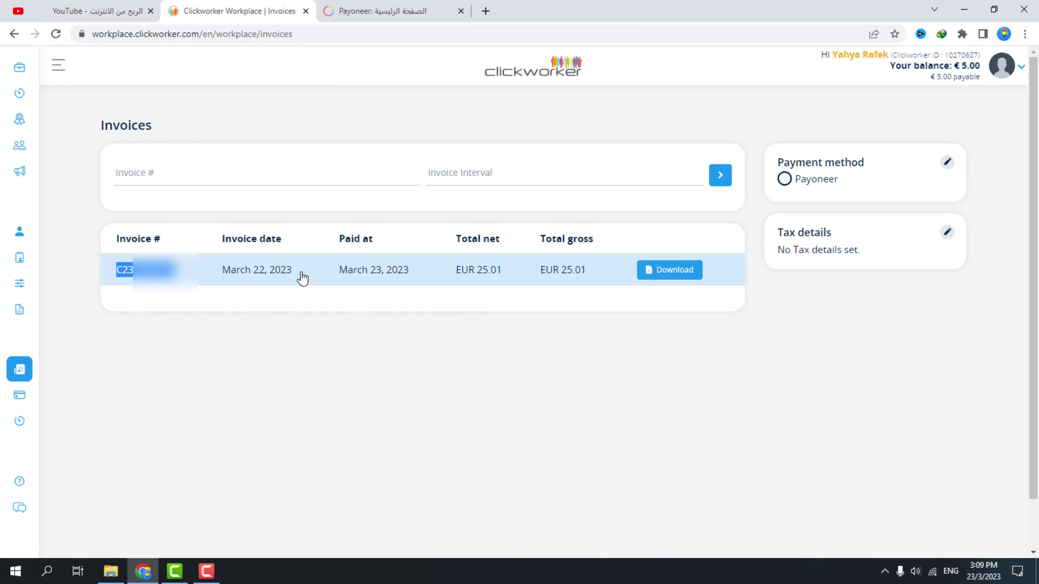
left_click_drag(302, 279, 250, 277)
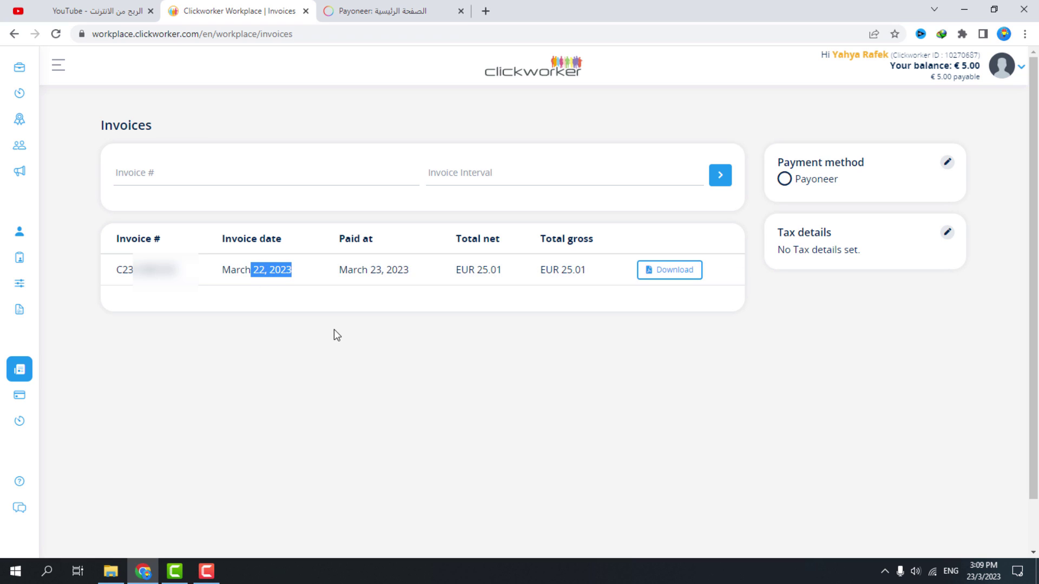
left_click(486, 398)
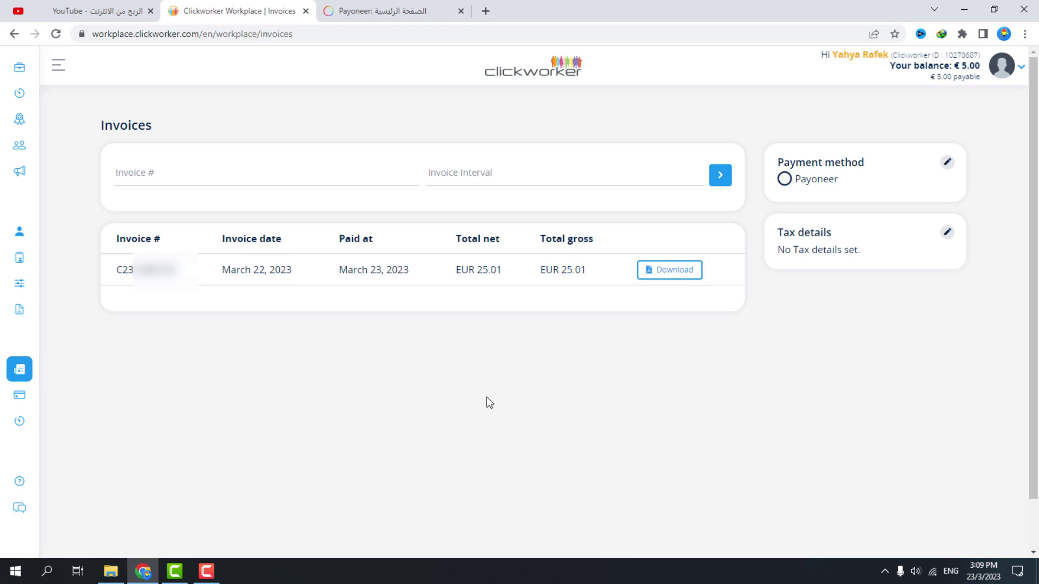
left_click_drag(302, 277, 271, 274)
left_click(249, 333)
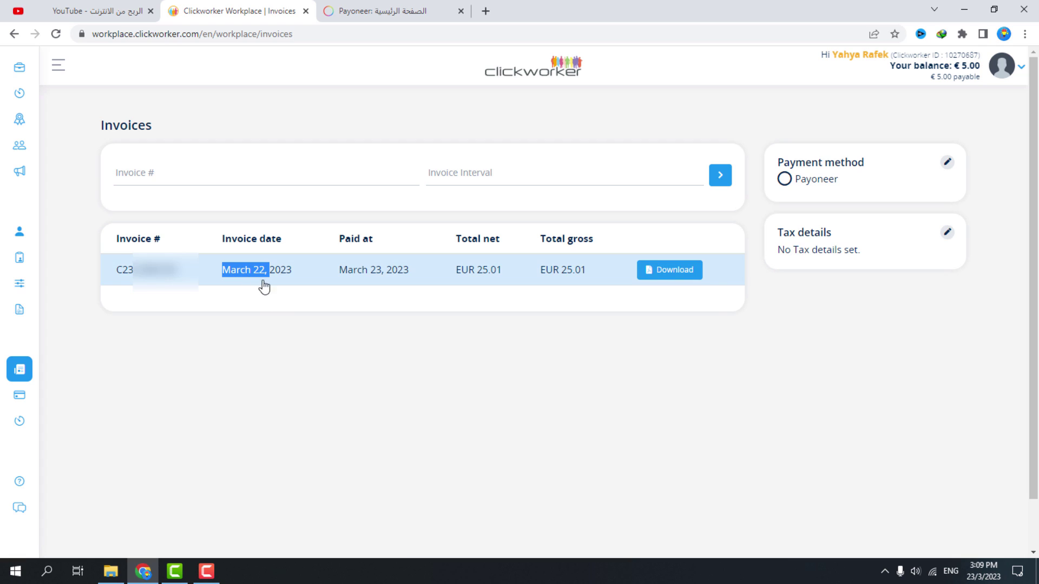
Check the listed invoice's paid date and net total
left_click(328, 281)
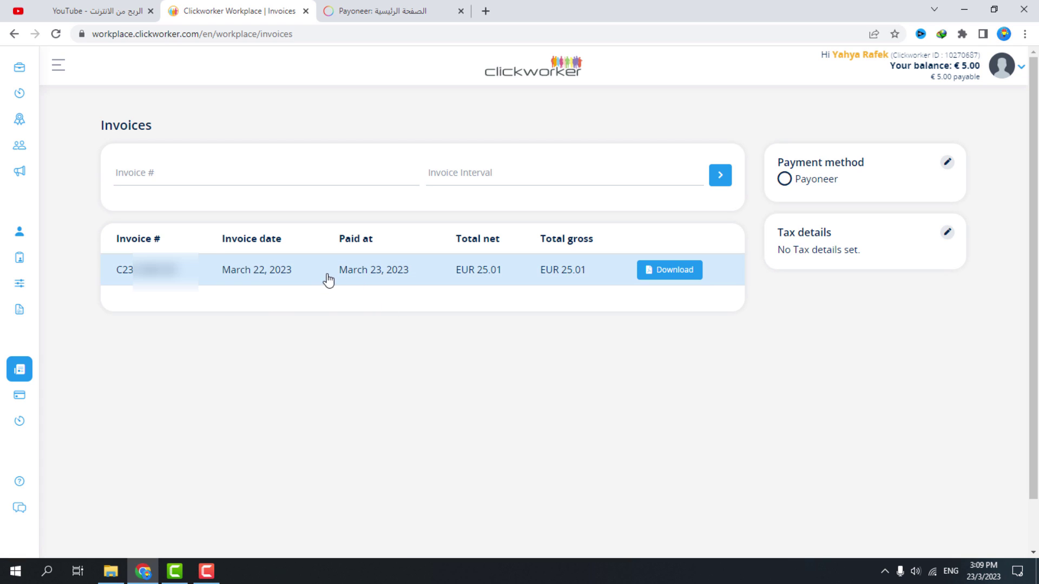
left_click_drag(328, 280, 381, 281)
left_click(387, 329)
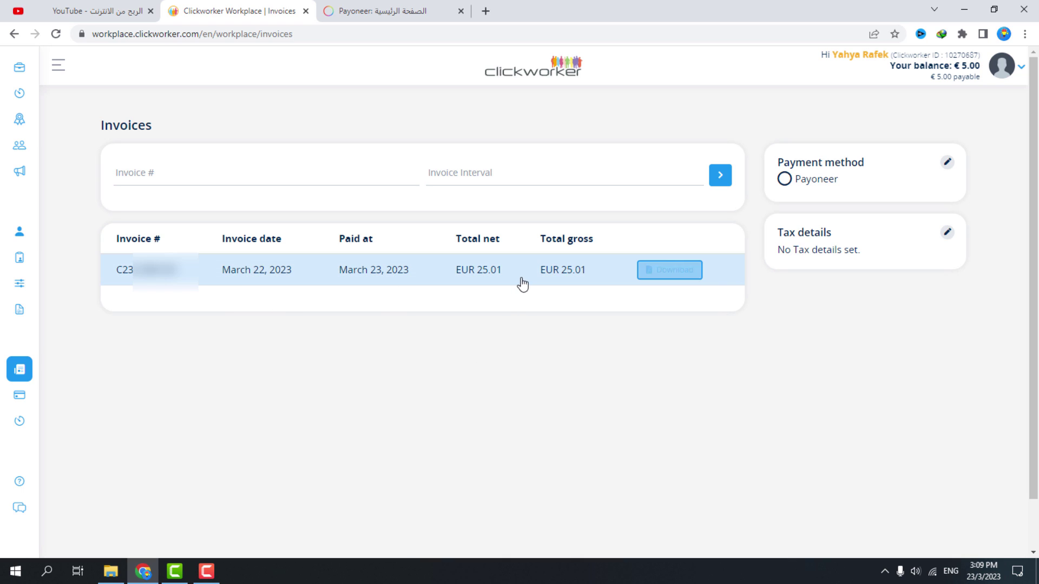
left_click_drag(521, 279, 441, 262)
left_click(508, 355)
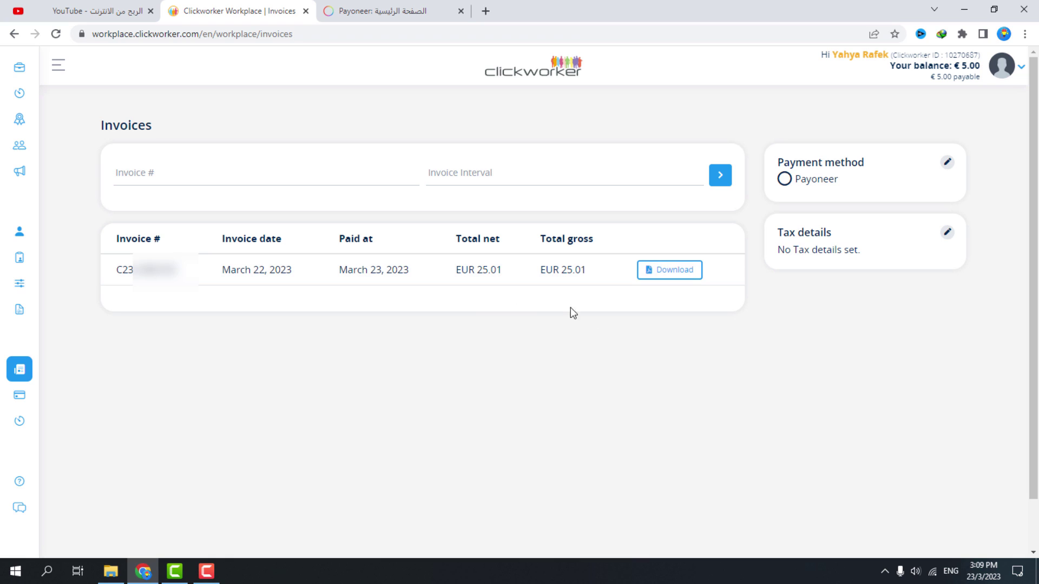
Switch to Payoneer, check the account balances, and view the transaction details of the payment from clickworker
left_click(352, 7)
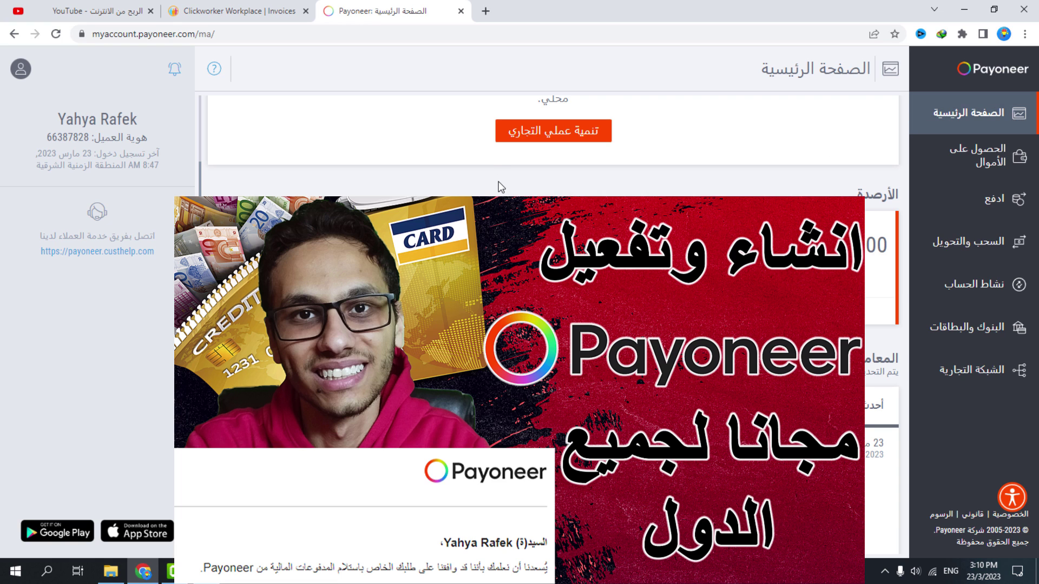
scroll(498, 181, "up", 2)
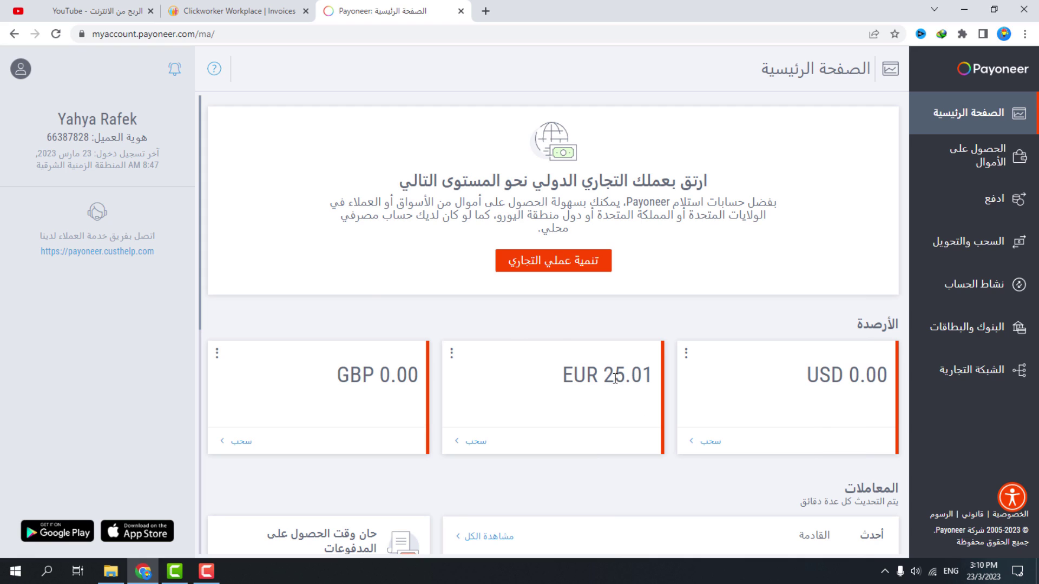
scroll(494, 230, "down", 5)
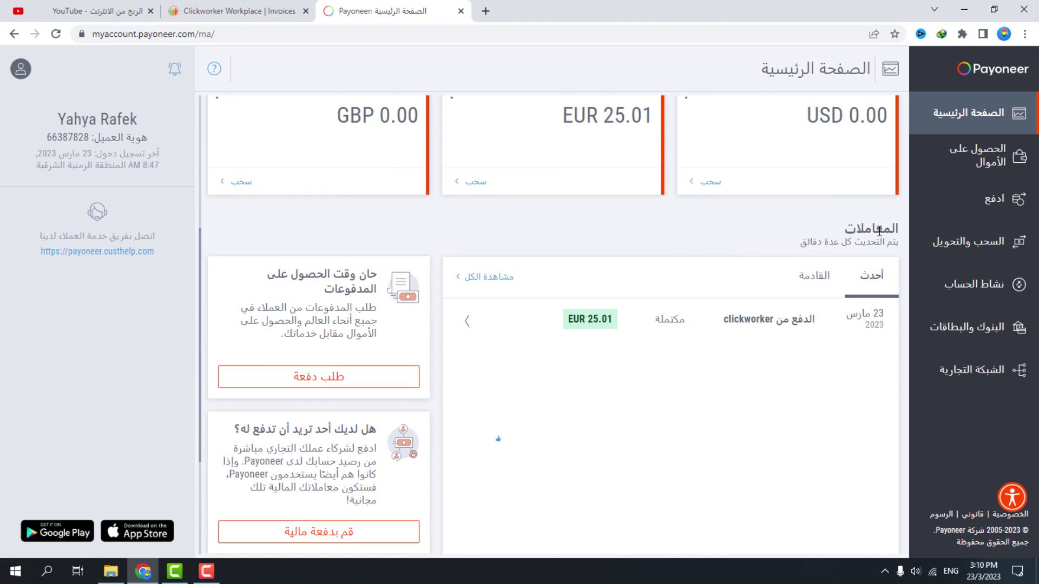
left_click_drag(877, 230, 866, 230)
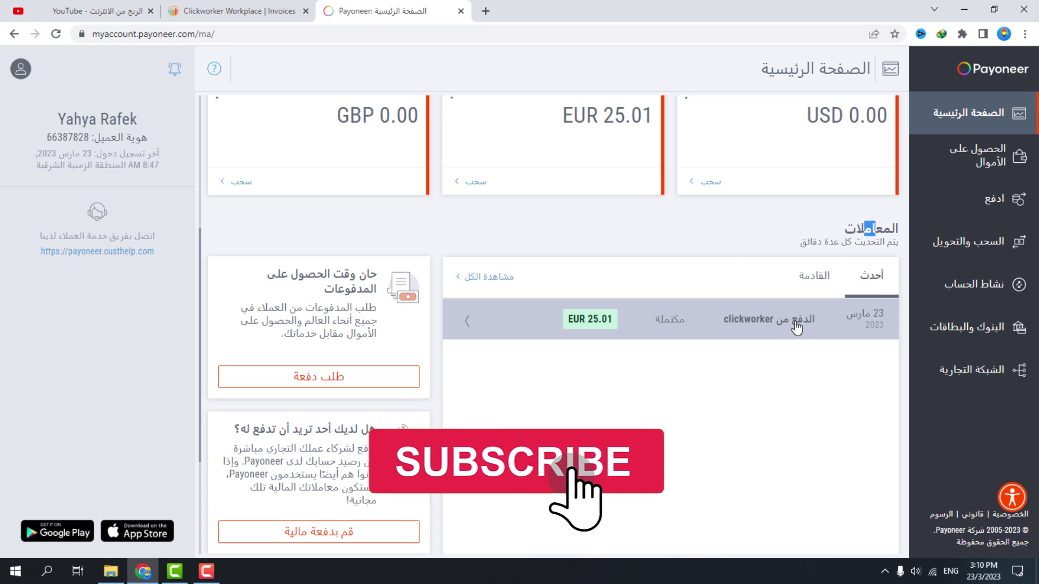
left_click(714, 324)
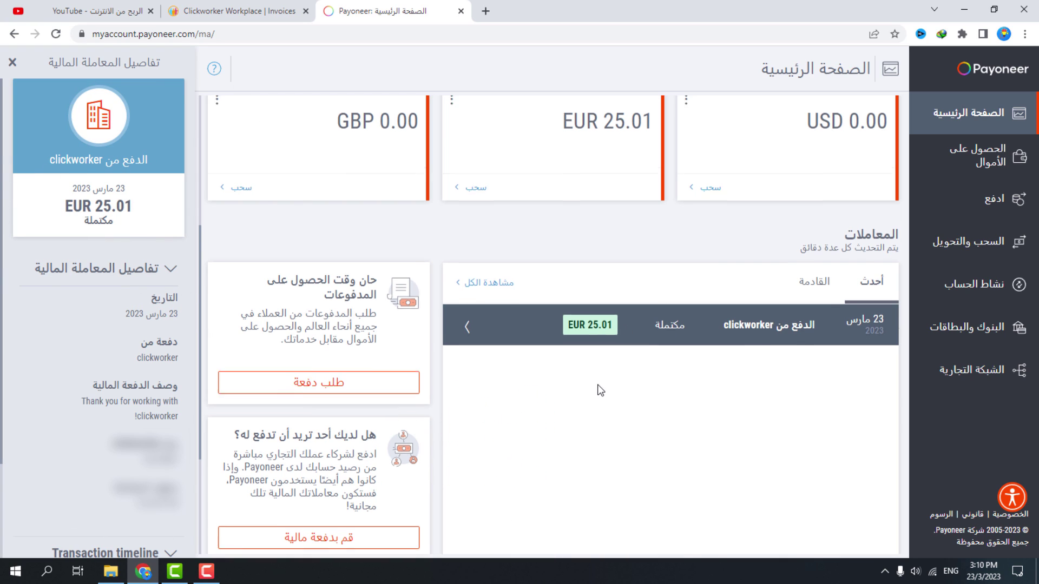
scroll(599, 389, "up", 3)
left_click(12, 65)
Revisit the clickworker invoice list and return to the Payoneer balances overview
left_click(238, 11)
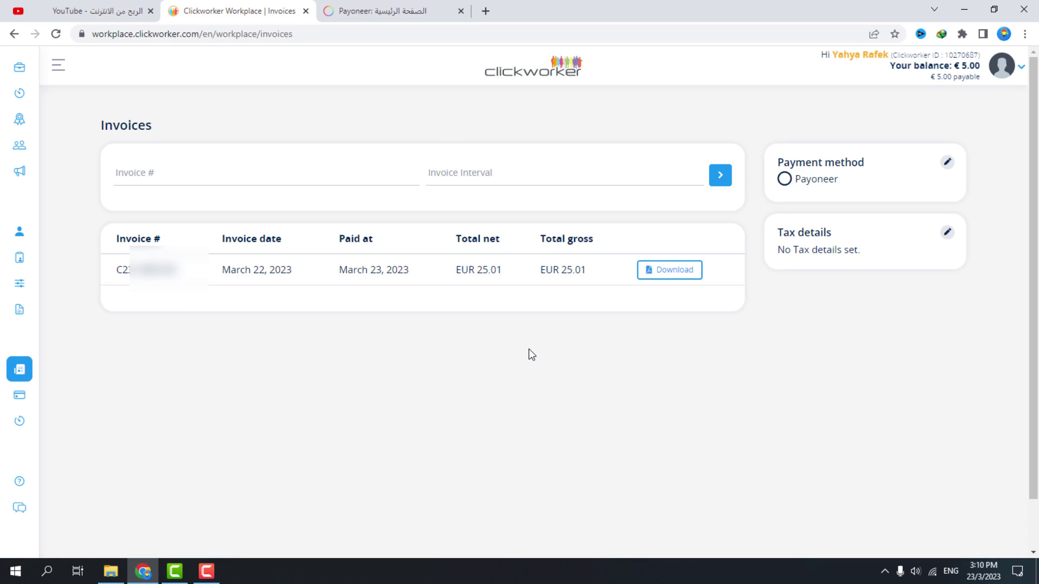
left_click(87, 10)
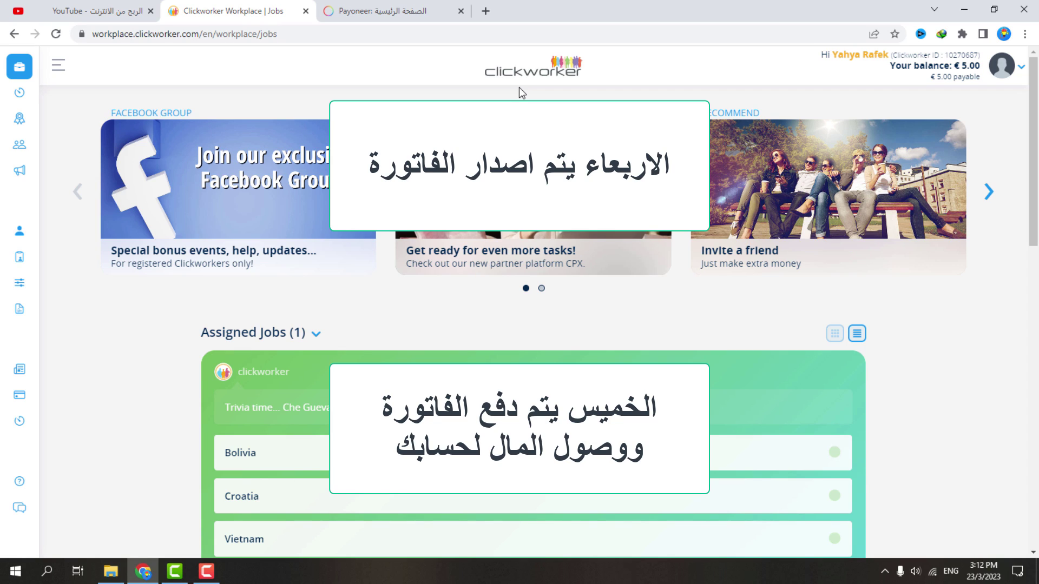
left_click(374, 11)
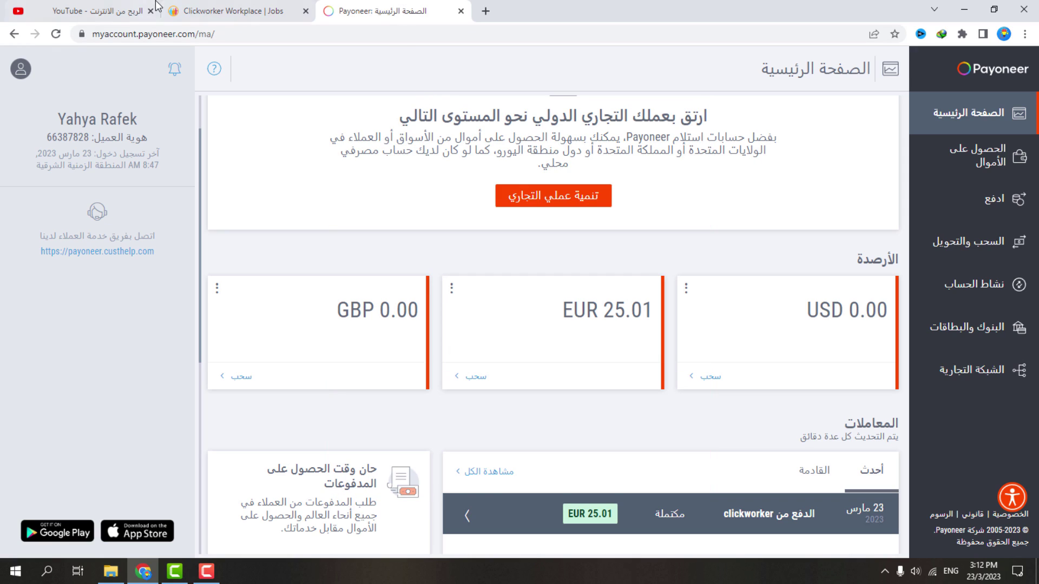
Switch between the clickworker jobs page and the Payoneer balances overview, ending back on clickworker
left_click(239, 13)
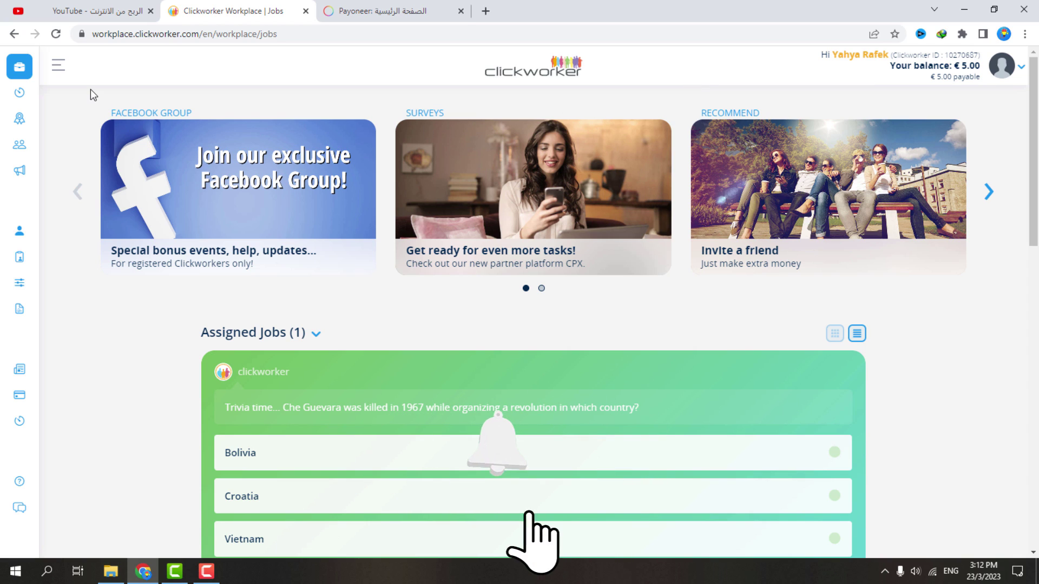
key("ctrl+Tab")
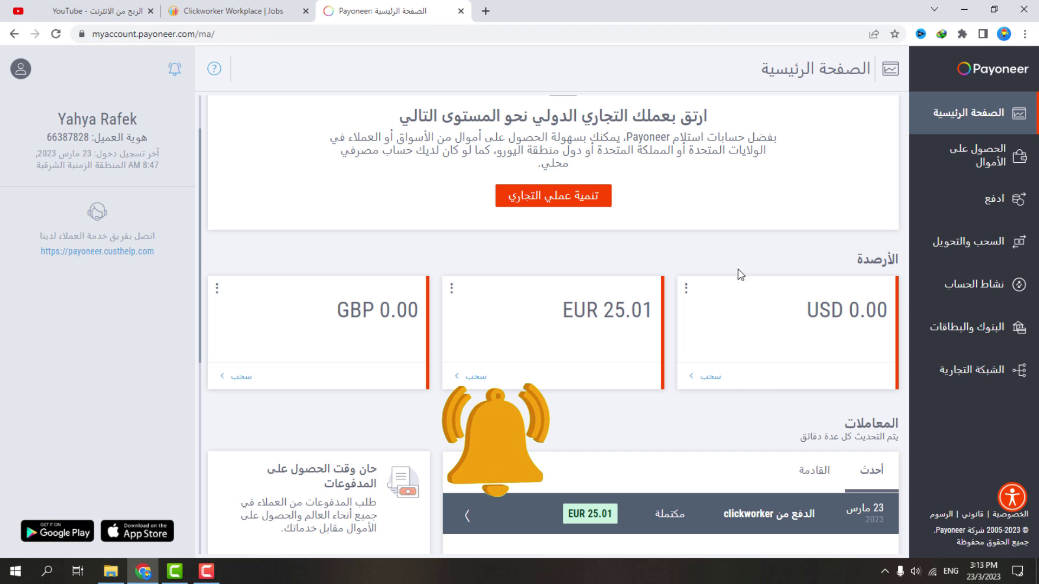
left_click(293, 10)
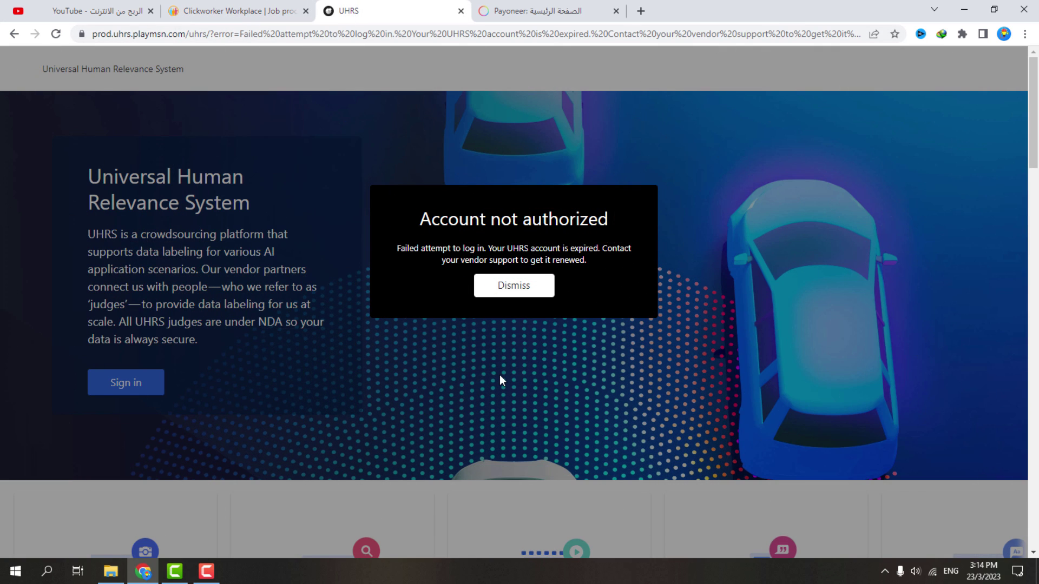
Read the login message on the UHRS page and compare it with the access activation instructions in the clickworker UHRS job
left_click_drag(411, 219, 625, 230)
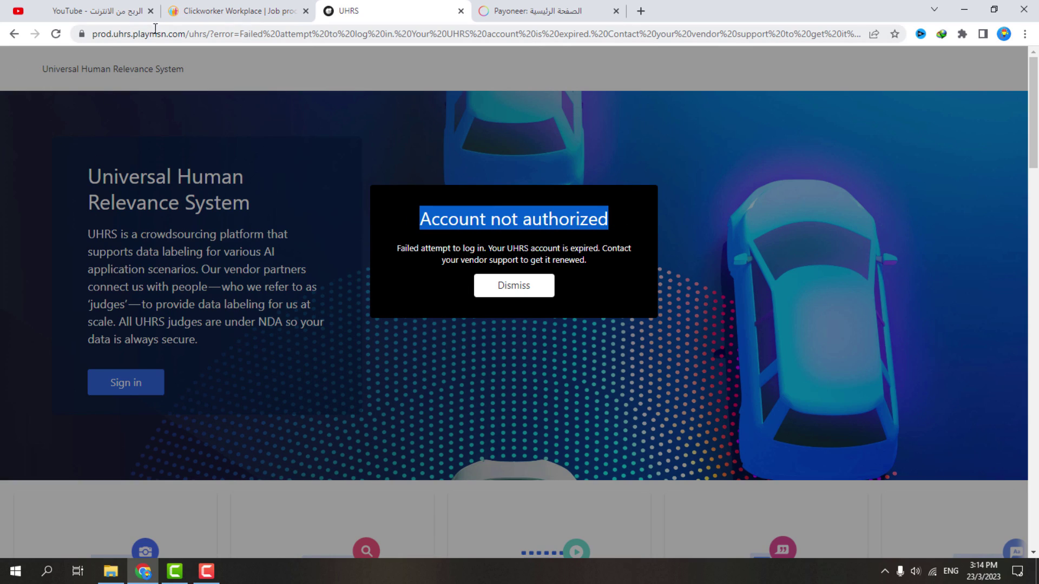
left_click(203, 12)
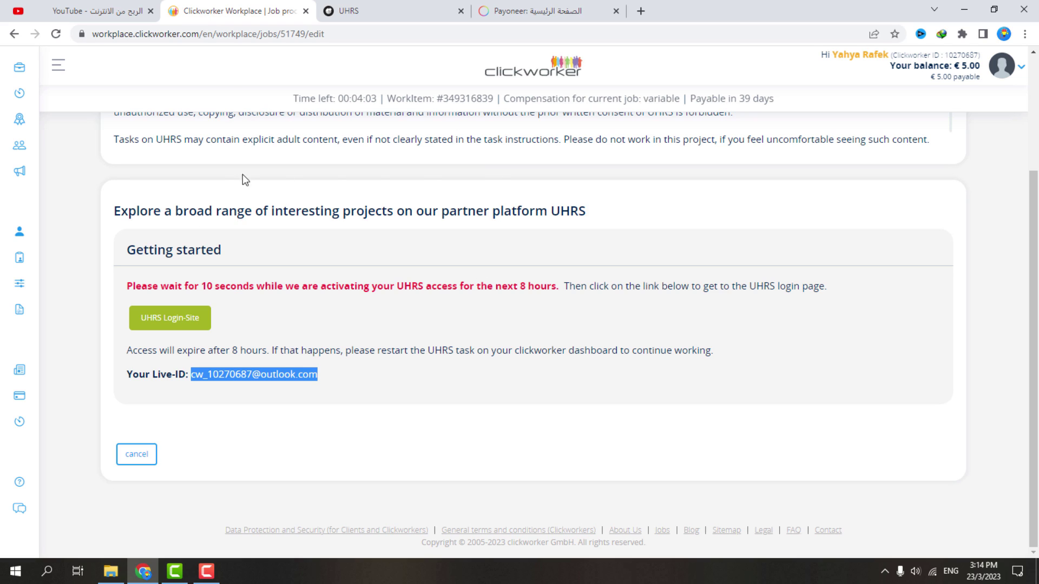
left_click_drag(141, 286, 523, 297)
left_click(524, 298)
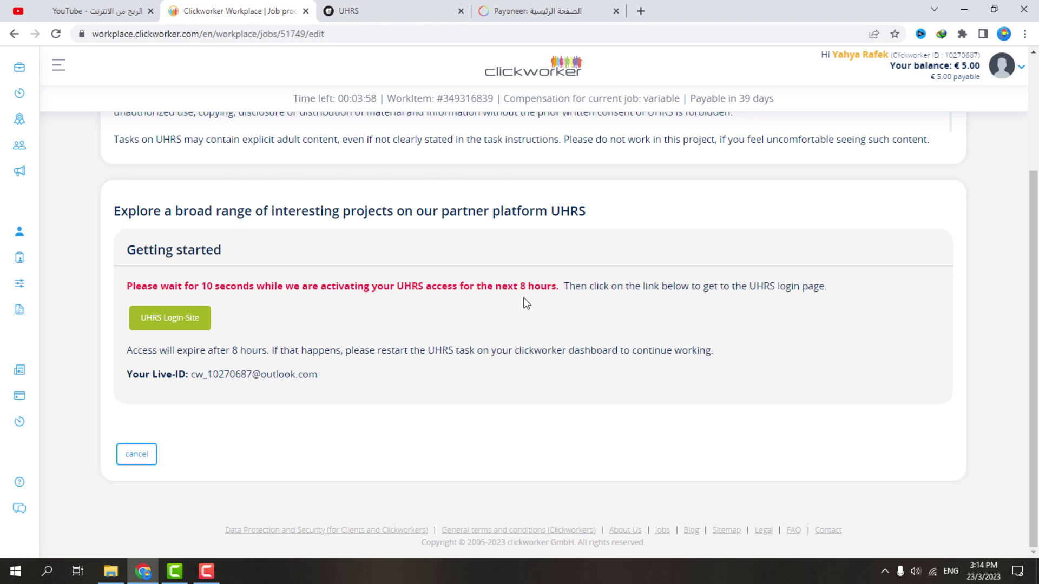
left_click(399, 6)
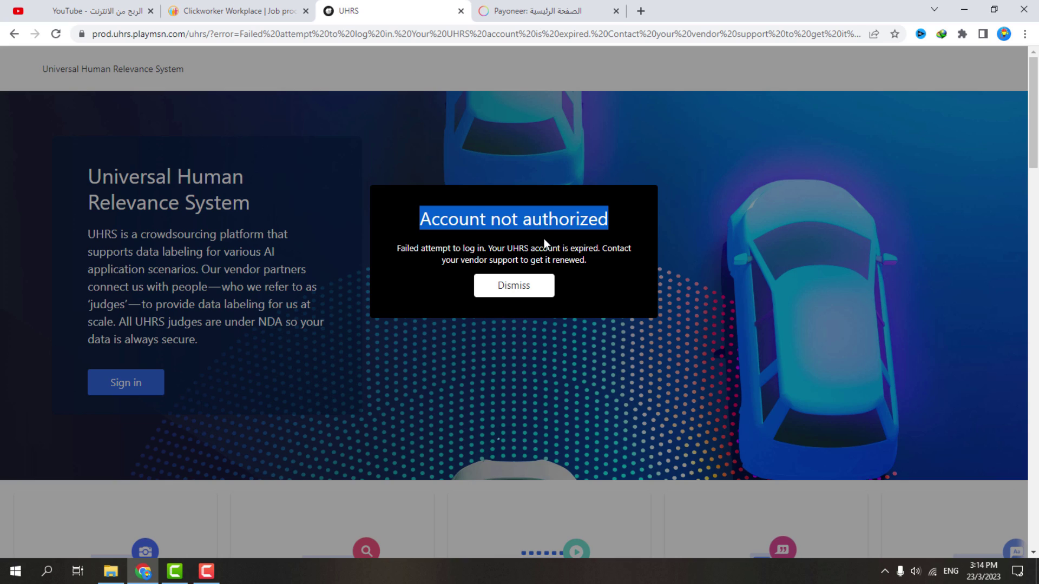